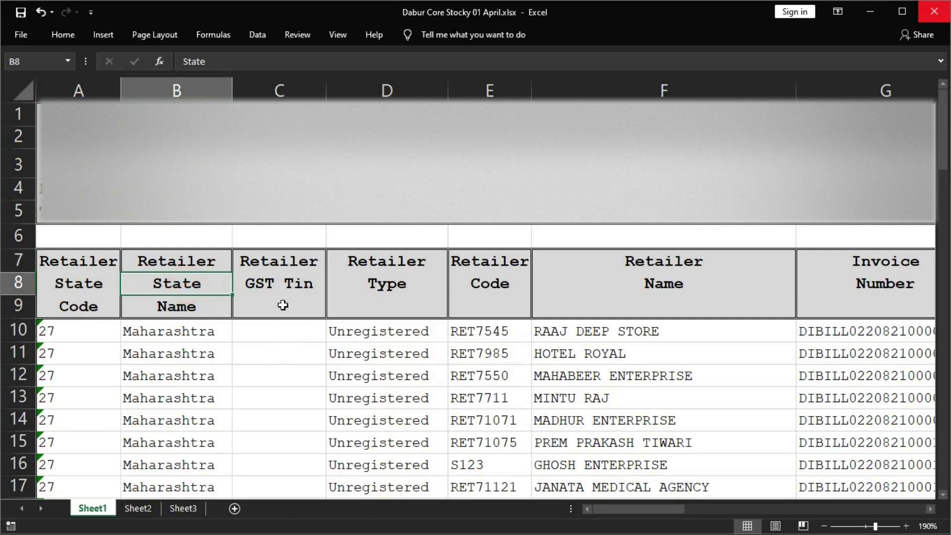
# Examine the retailer, invoice, Sales/Return and Total Taxable Value column headers on Sheet1.
pyautogui.click(283, 284)
pyautogui.click(368, 255)
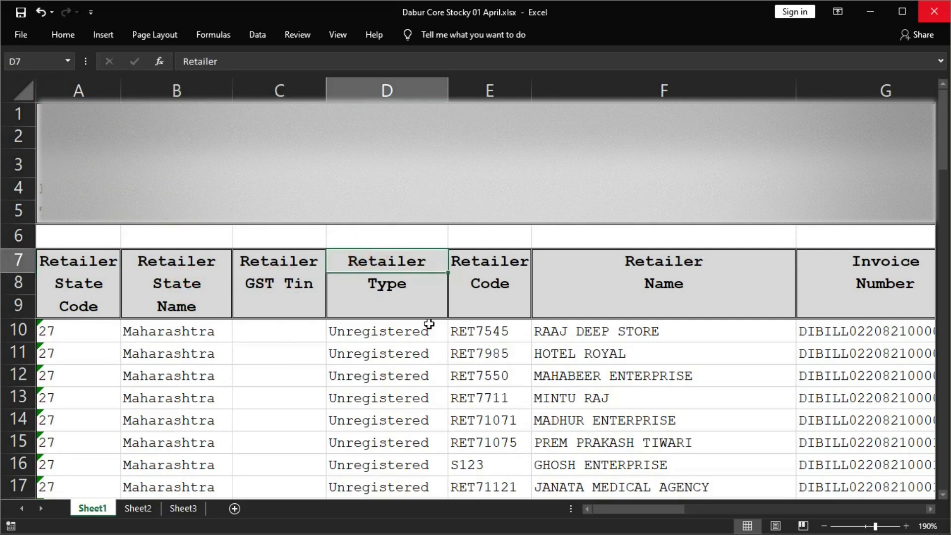
pyautogui.press('Right')
pyautogui.press('Right')
pyautogui.press('Right')
pyautogui.press('Right')
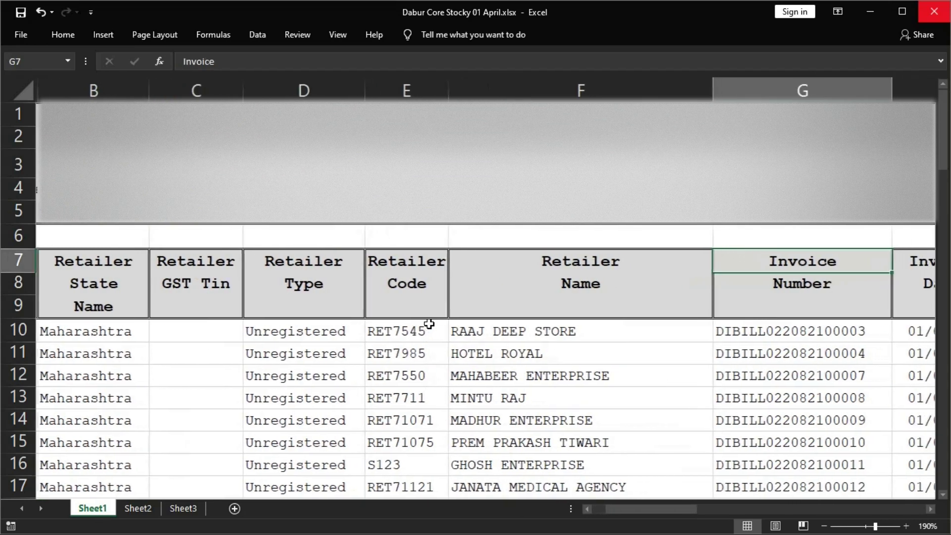
pyautogui.press('Right')
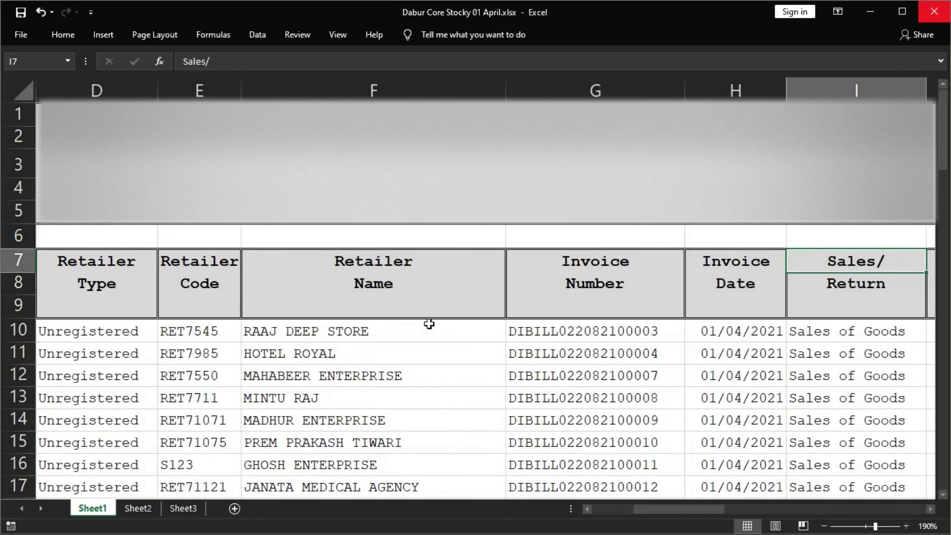
pyautogui.press('Right')
pyautogui.moveTo(756, 258); pyautogui.dragTo(757, 309)
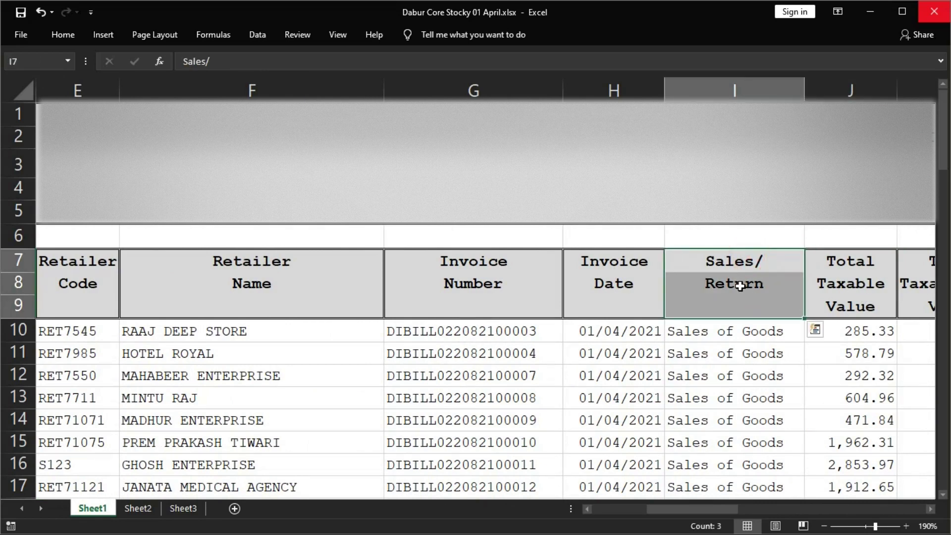
pyautogui.click(740, 286)
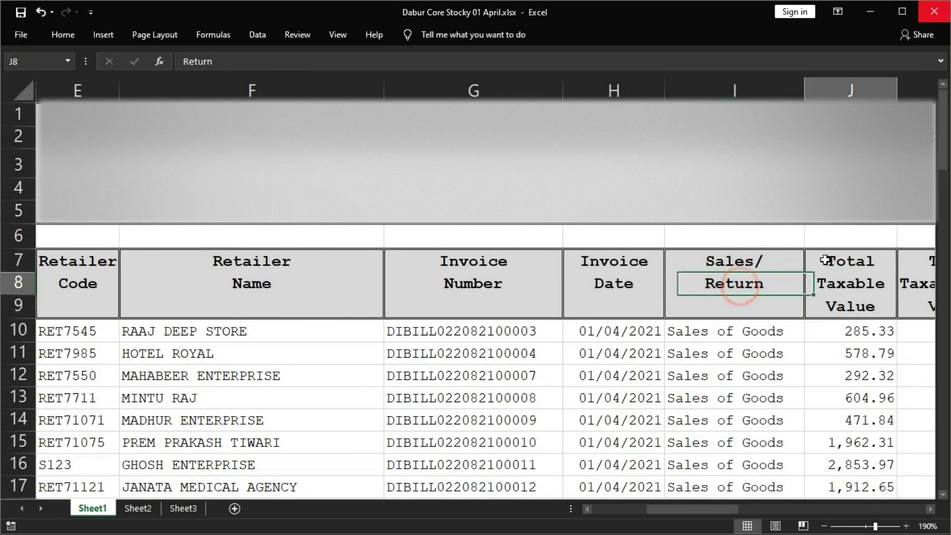
pyautogui.press('Right')
pyautogui.press('Right')
pyautogui.moveTo(778, 260); pyautogui.dragTo(783, 276)
pyautogui.click(853, 266)
# Examine the CGST taxable amount and tax amount headers for the 2.50, 6.00 and 9.00 rates.
pyautogui.press('Right')
pyautogui.press('Right')
pyautogui.press('Right')
pyautogui.press('Right')
pyautogui.press('Right')
pyautogui.press('Right')
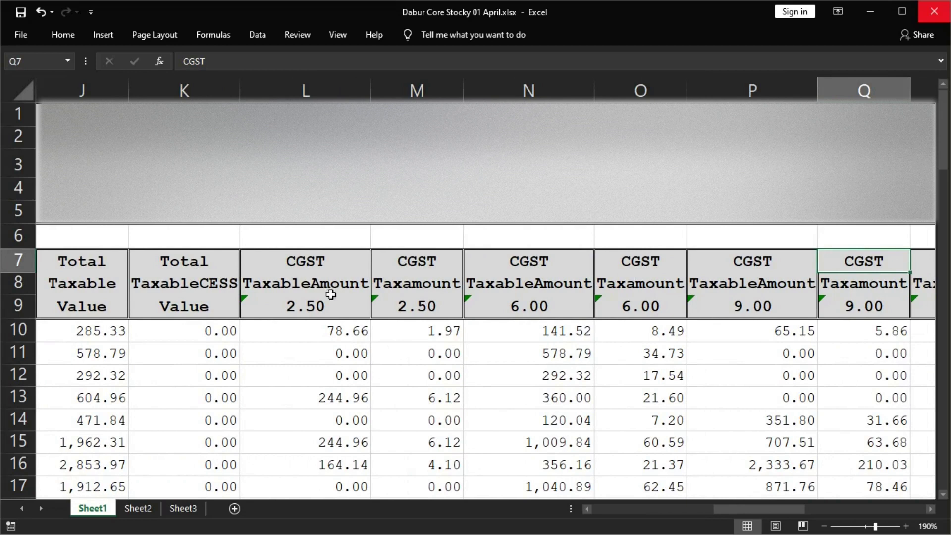
pyautogui.moveTo(306, 261); pyautogui.dragTo(327, 328)
pyautogui.moveTo(399, 277); pyautogui.dragTo(413, 318)
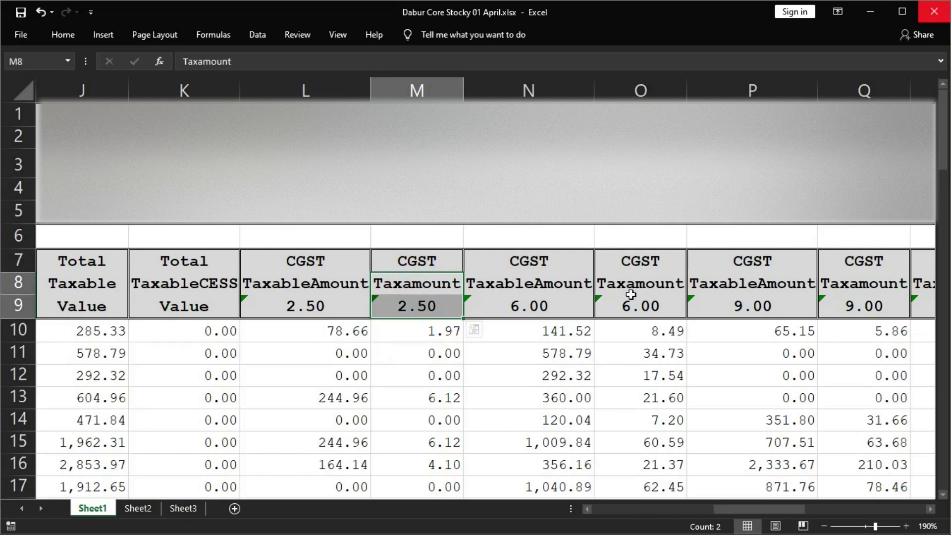
pyautogui.moveTo(540, 264); pyautogui.dragTo(552, 307)
pyautogui.moveTo(641, 269); pyautogui.dragTo(645, 311)
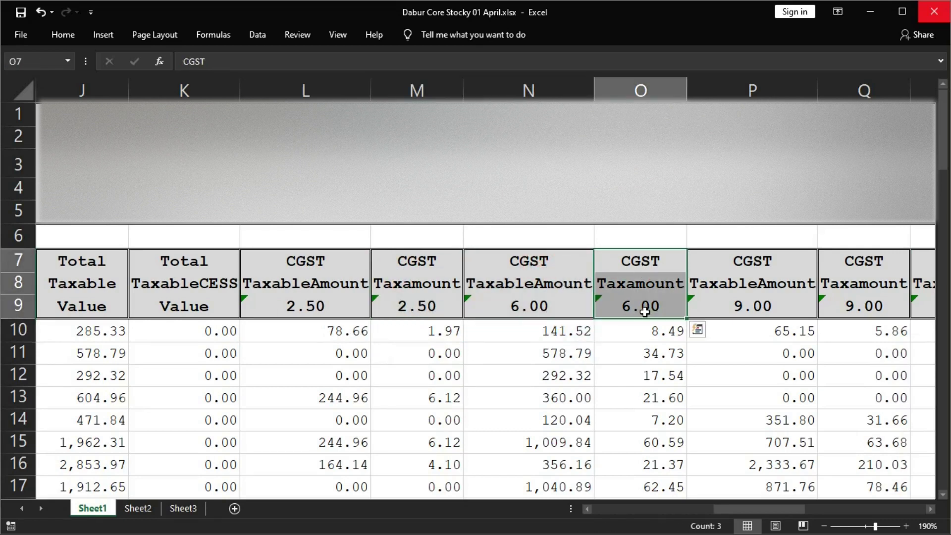
pyautogui.press('Return')
pyautogui.press('Return')
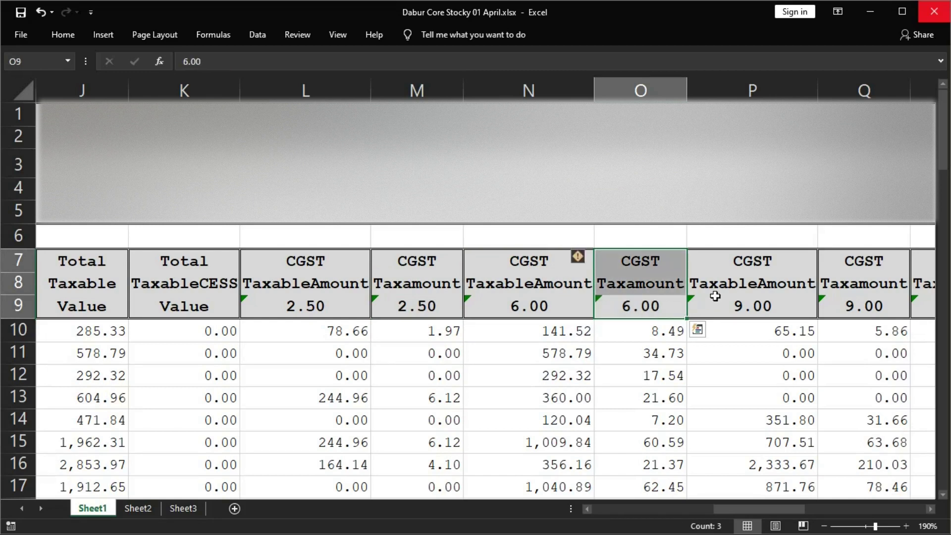
pyautogui.click(718, 293)
pyautogui.press('Right')
pyautogui.press('Right')
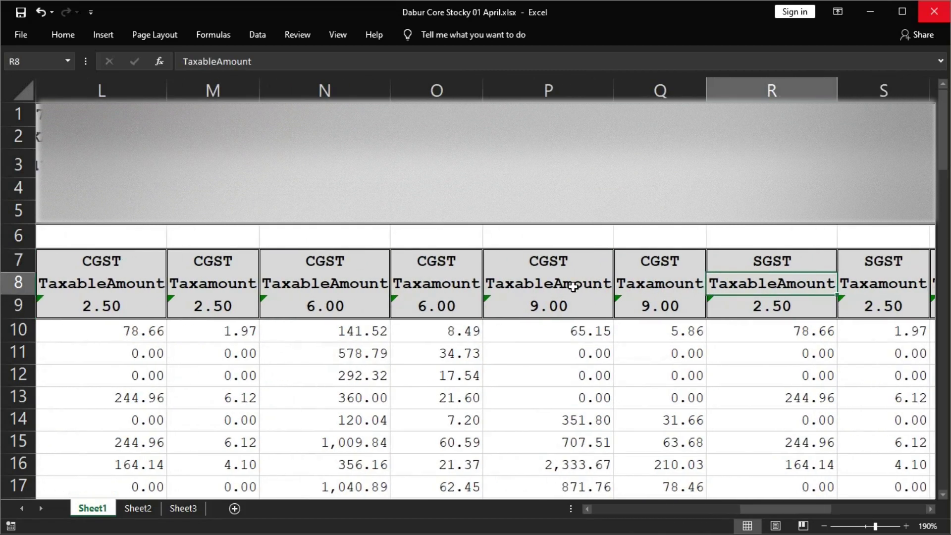
pyautogui.click(572, 286)
pyautogui.click(685, 286)
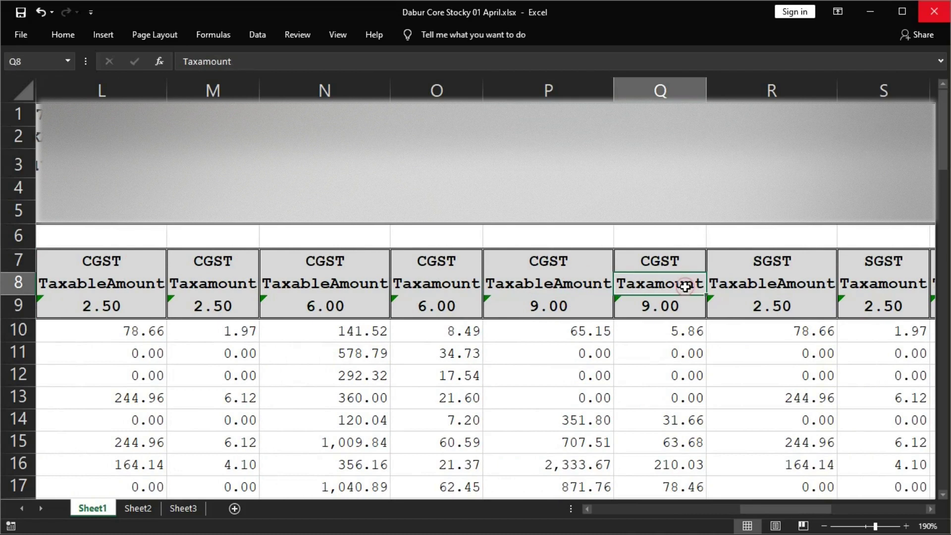
# Examine the SGST taxable and tax amount headers through to the Product Level NetAmount column.
pyautogui.click(759, 293)
pyautogui.press('Right')
pyautogui.press('Right')
pyautogui.press('Right')
pyautogui.press('Right')
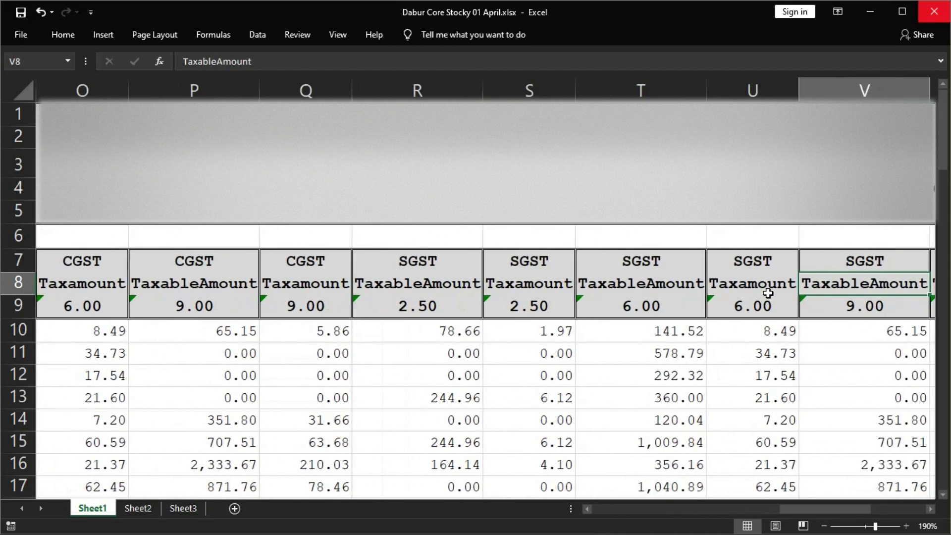
pyautogui.press('Right')
pyautogui.press('Right')
pyautogui.press('Right')
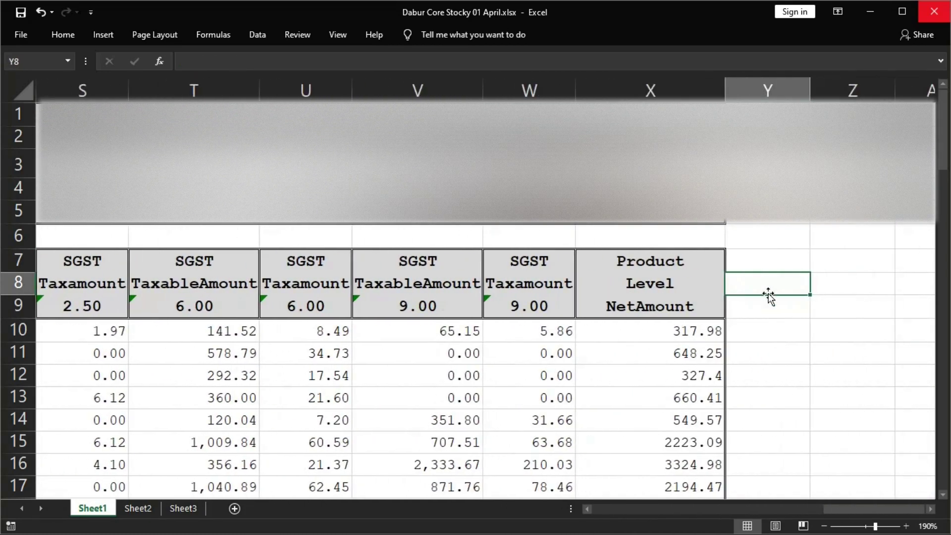
# Select the Retailer State Code entries from A10 to A81 to review the sales rows, and return to the sheet's header rows.
pyautogui.press('Left')
pyautogui.press('Home')
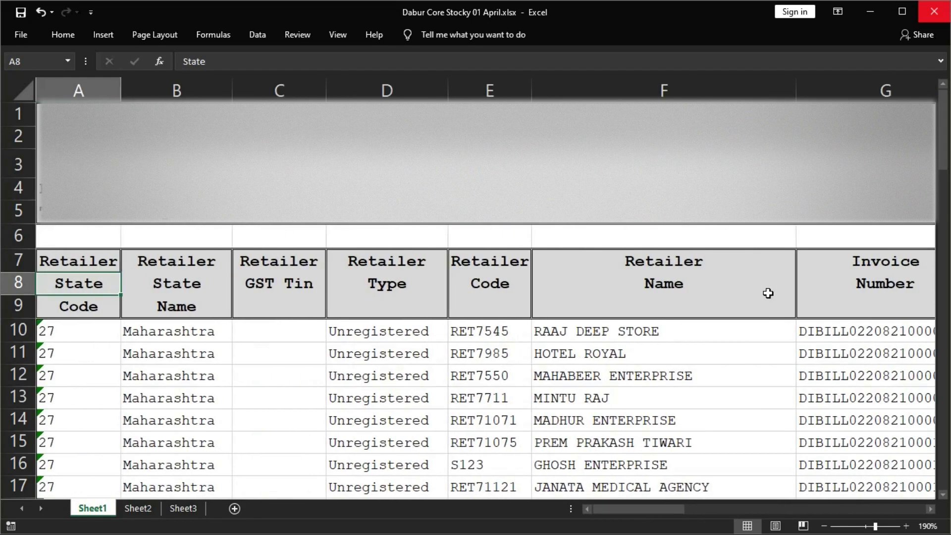
pyautogui.press('Down')
pyautogui.press('Down')
pyautogui.hotkey('ctrl', 'shift', 'Down')
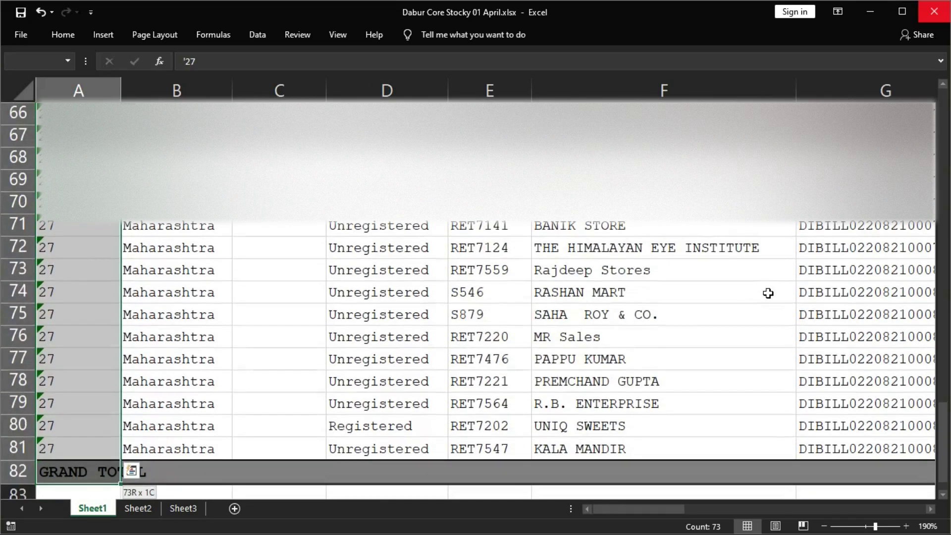
pyautogui.hotkey('shift', 'Up')
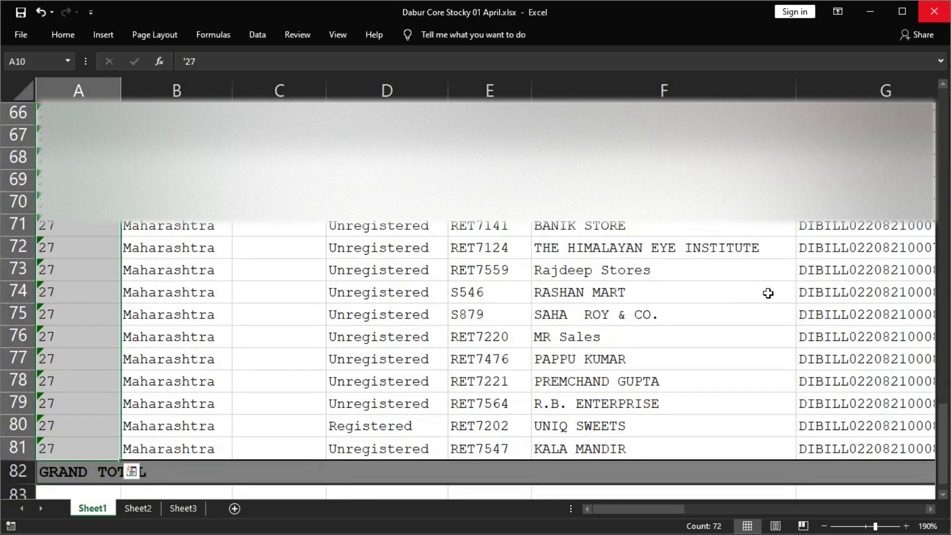
pyautogui.scroll(3, 436, 276)
pyautogui.click(439, 277)
pyautogui.hotkey('ctrl', 'Up')
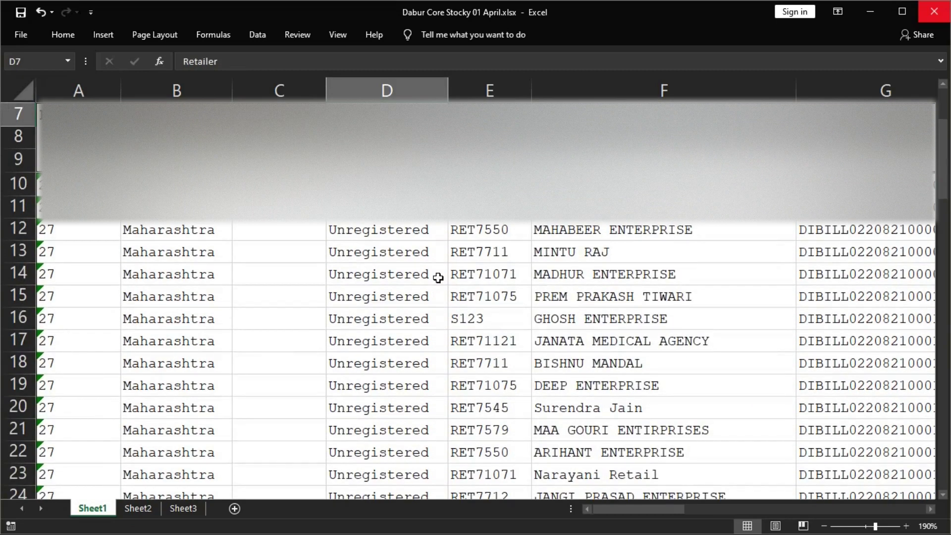
pyautogui.scroll(2, 439, 277)
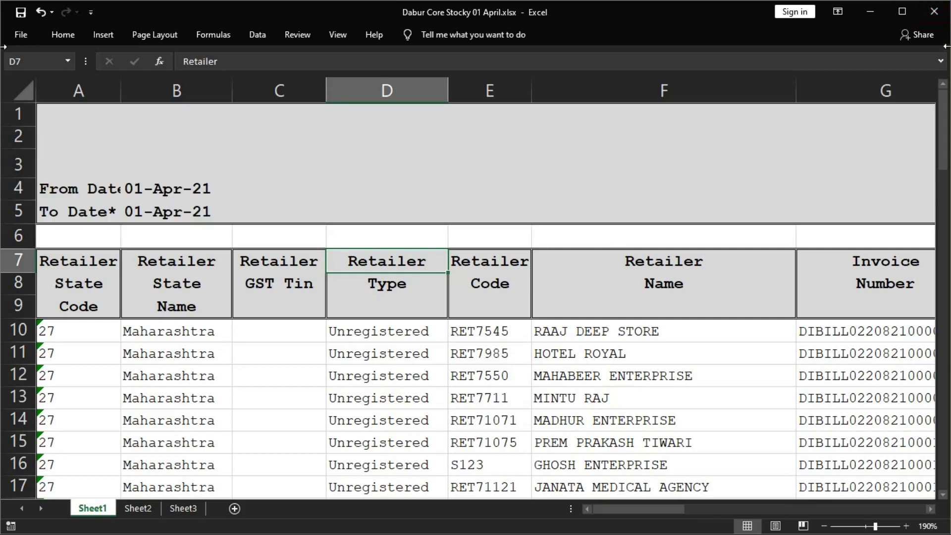
# Close the workbook and, in Eazy AUTO4, select the Dabur Core Stocky to Tally | EazyAUTO4 company with AutoRound enabled.
pyautogui.click(934, 13)
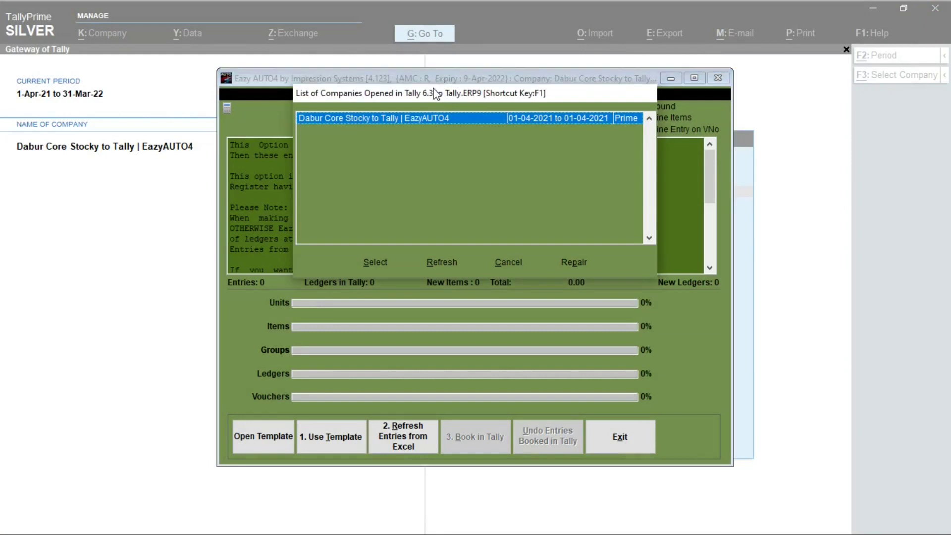
pyautogui.click(373, 260)
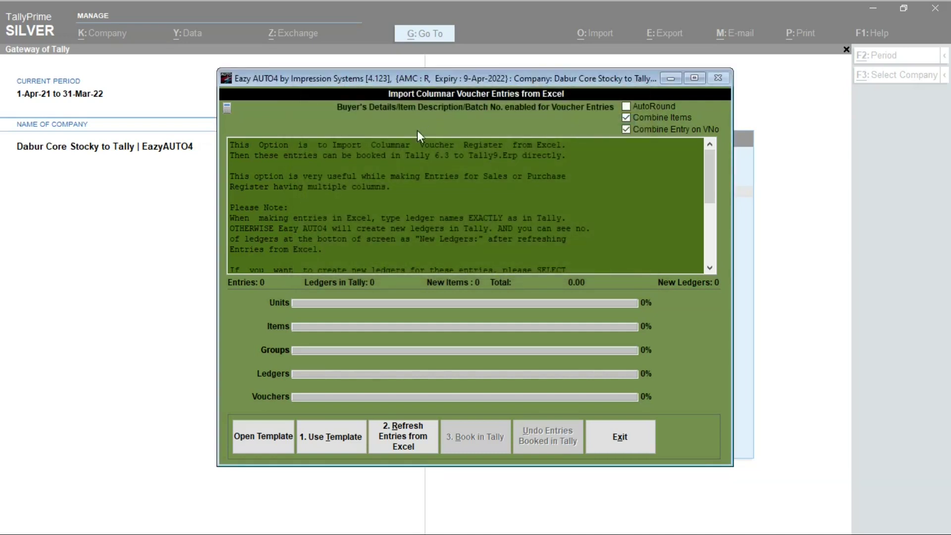
pyautogui.click(658, 106)
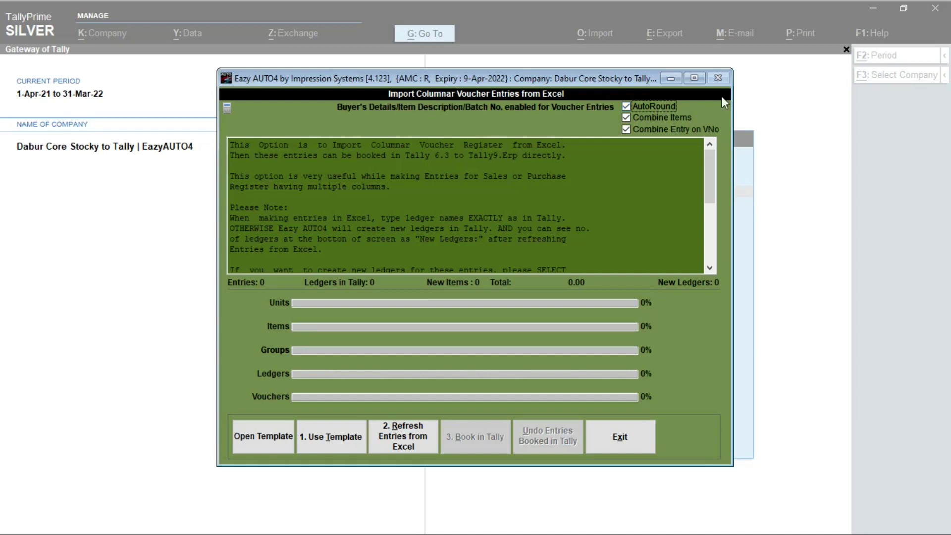
# Switch to TallyPrime and review the existing ledgers in the master alteration list, and return to the Gateway of Tally.
pyautogui.click(765, 92)
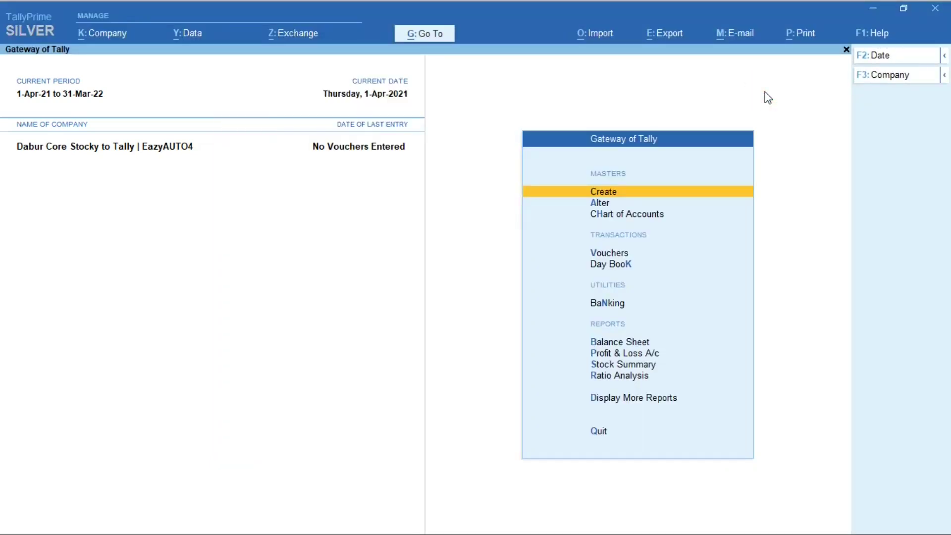
pyautogui.press('a')
pyautogui.press('Down')
pyautogui.press('Return')
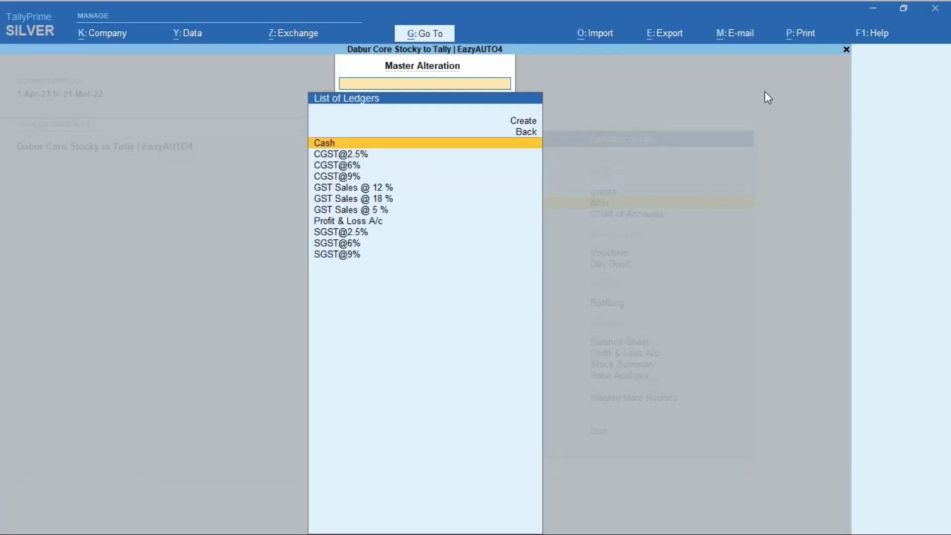
pyautogui.press('Down')
pyautogui.press('Down')
pyautogui.press('Down')
pyautogui.press('Down')
pyautogui.press('Down')
pyautogui.press('Down')
pyautogui.press('Down')
pyautogui.press('Down')
pyautogui.press('Down')
pyautogui.press('Down')
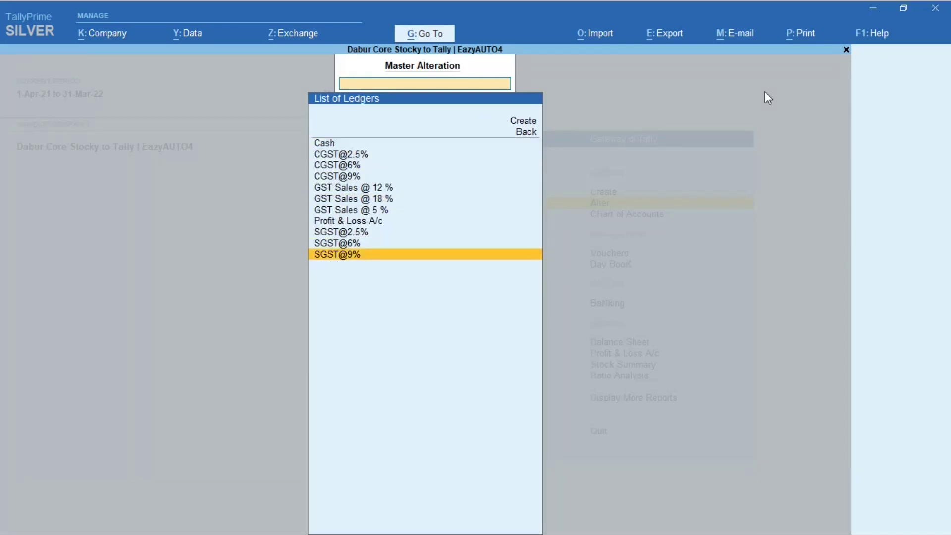
pyautogui.hotkey('alt', 'Tab')
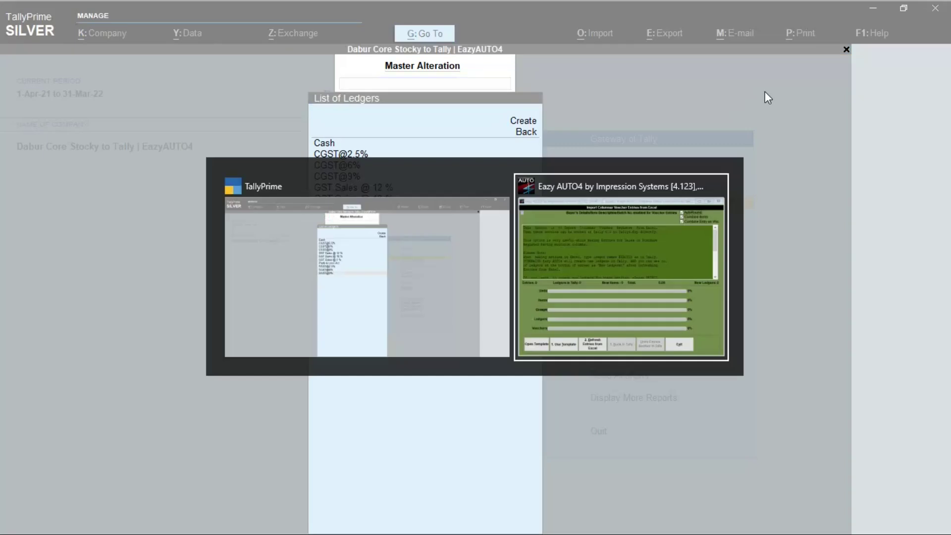
pyautogui.hotkey('alt', 'Tab')
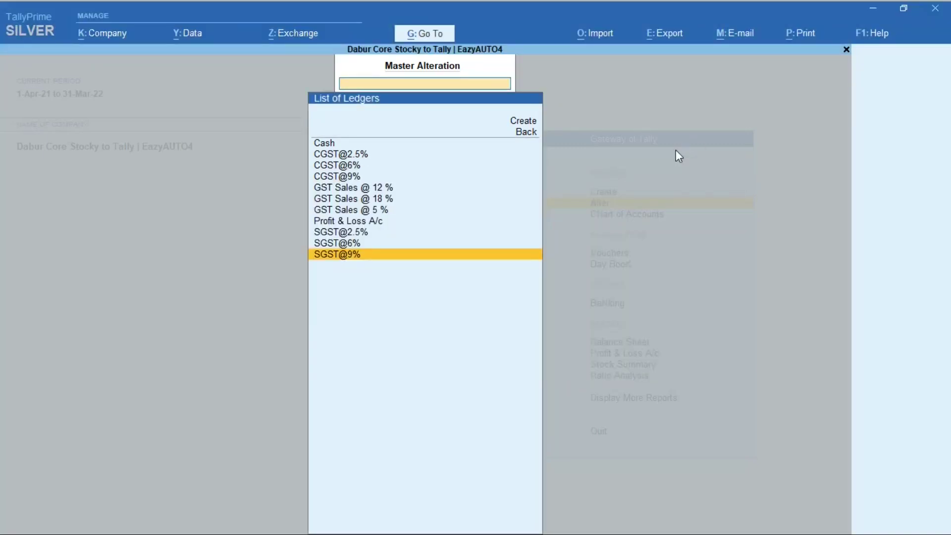
pyautogui.press('Escape')
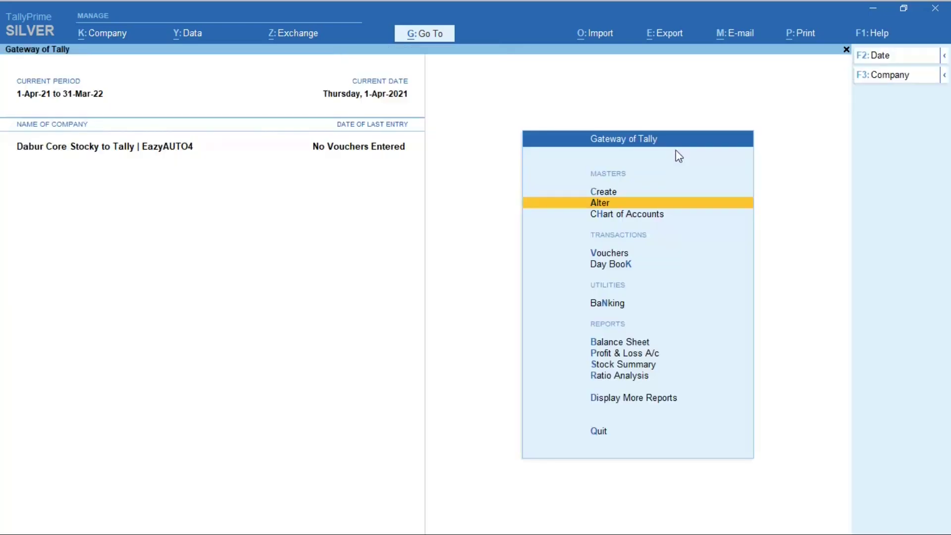
# Switch to Eazy AUTO4 and refresh the voucher entries from Excel, accepting the 12-column import in Sale mode.
pyautogui.hotkey('alt', 'Tab')
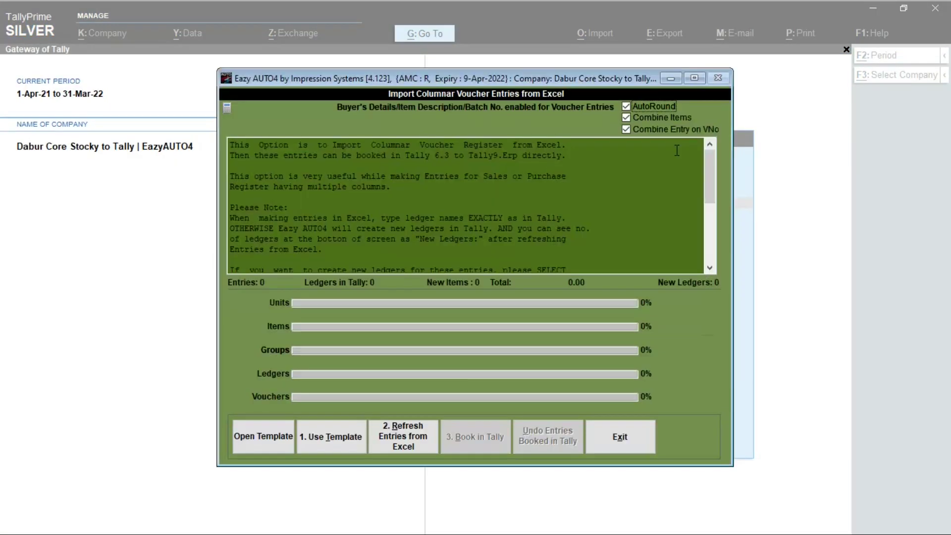
pyautogui.click(386, 431)
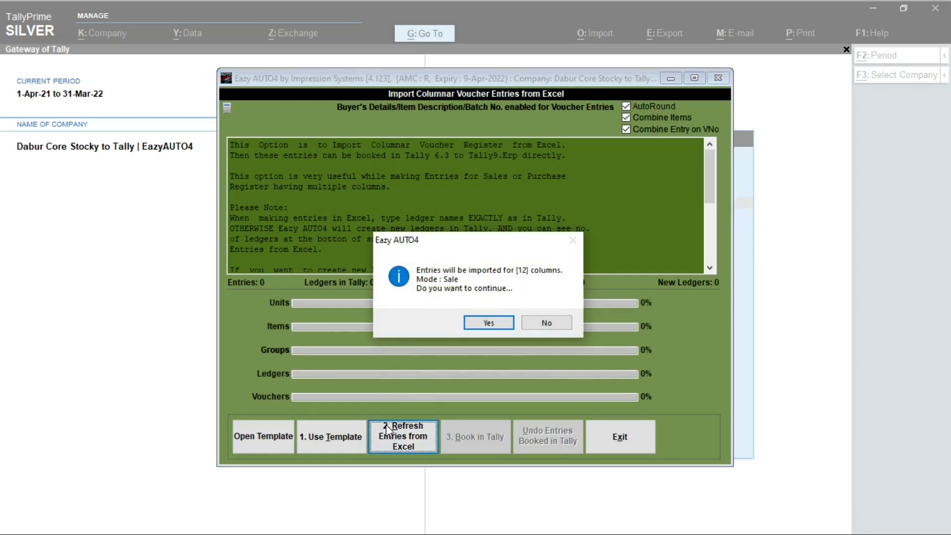
pyautogui.press('Return')
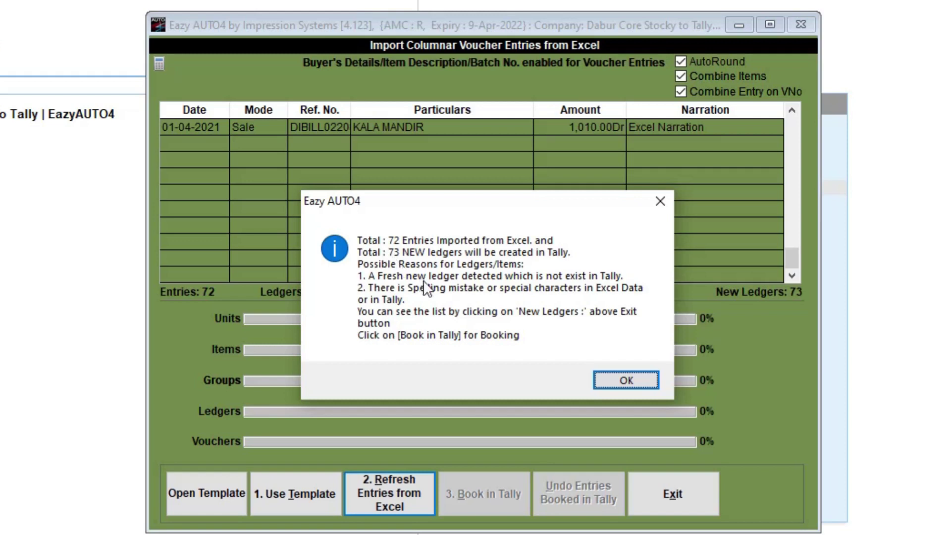
pyautogui.click(628, 381)
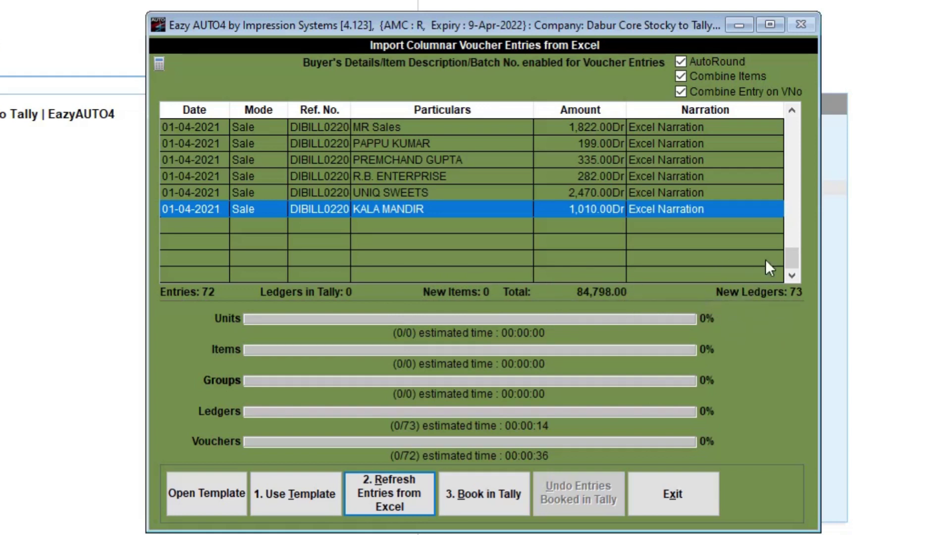
# Review the list of new ledgers missing from Tally, and switch to TallyPrime to check the company's last voucher entry.
pyautogui.click(759, 292)
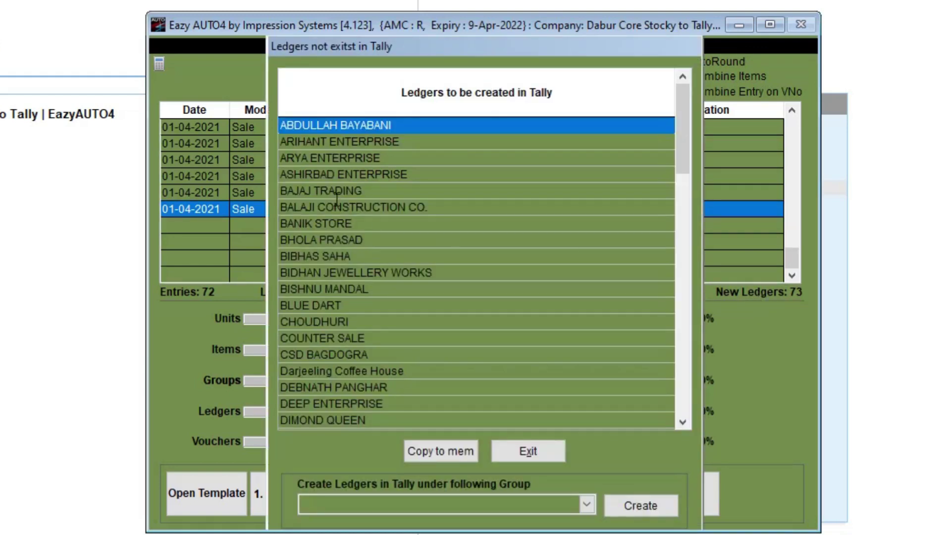
pyautogui.scroll(-19, 306, 136)
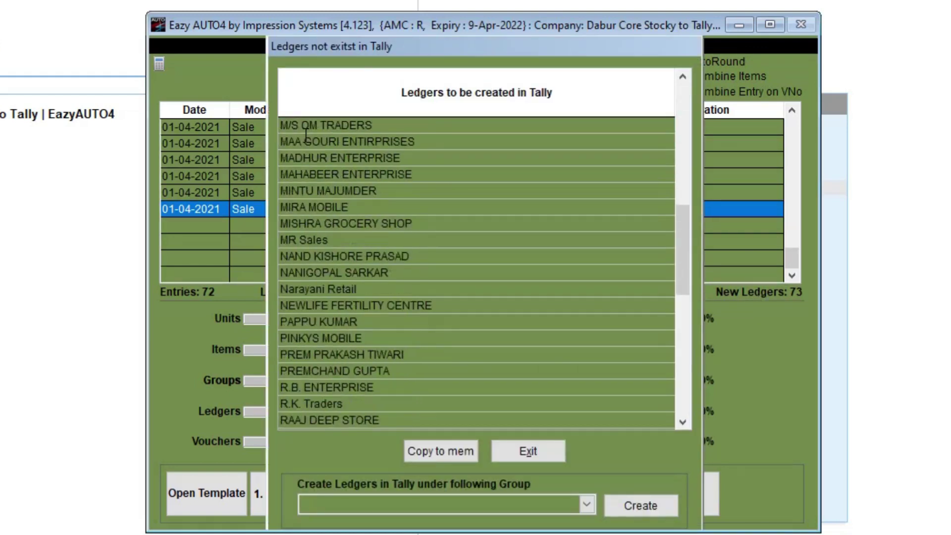
pyautogui.click(530, 450)
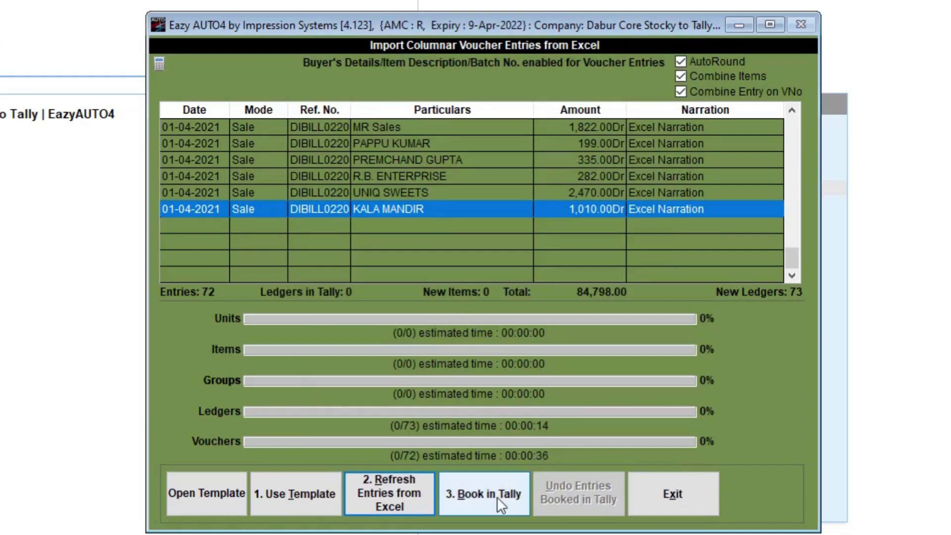
pyautogui.click(39, 292)
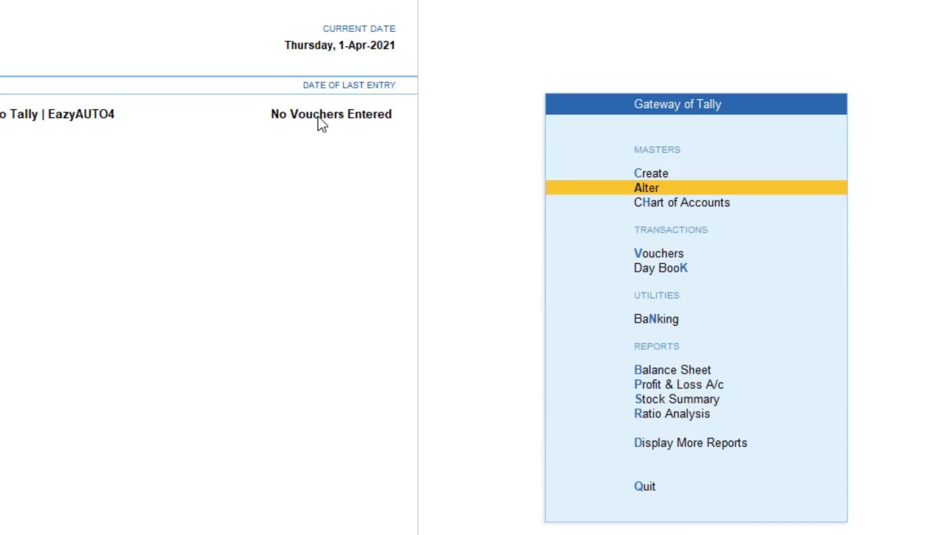
# Switch to Eazy AUTO4 and book the refreshed sale entries in Tally, accepting the confirmations and the posting of the new ledgers.
pyautogui.hotkey('alt', 'Tab')
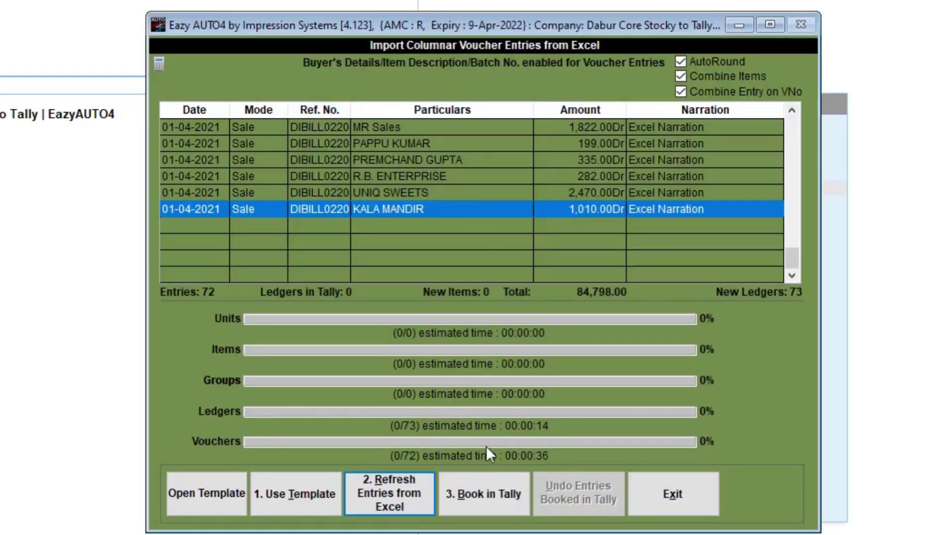
pyautogui.click(490, 487)
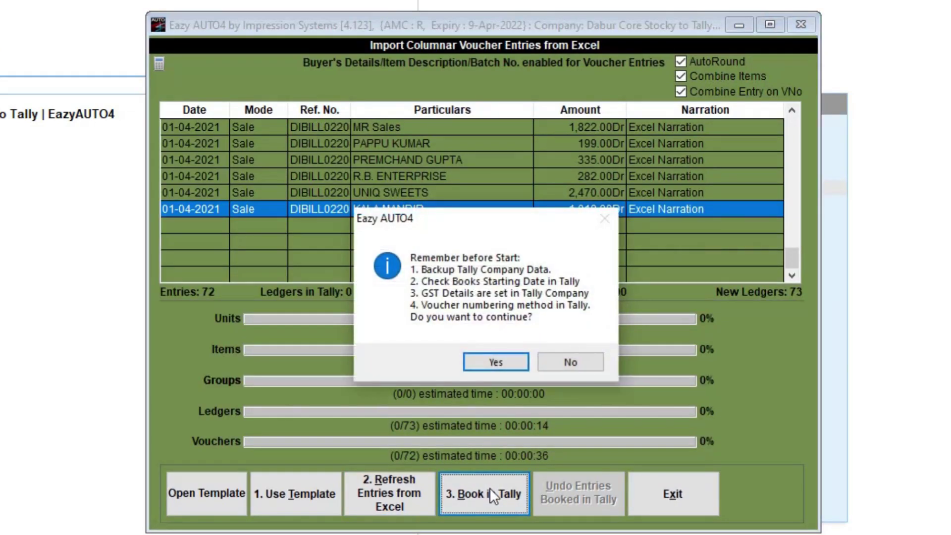
pyautogui.click(499, 364)
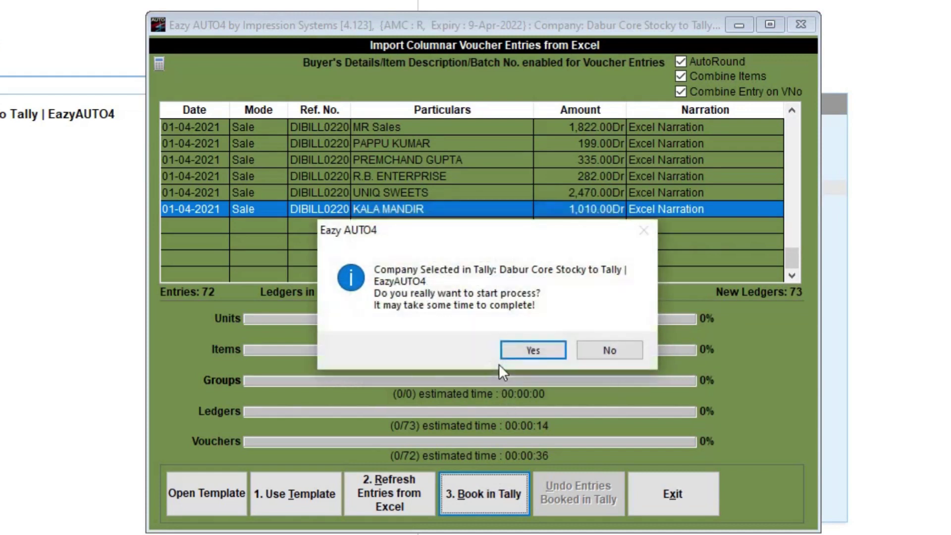
pyautogui.click(539, 355)
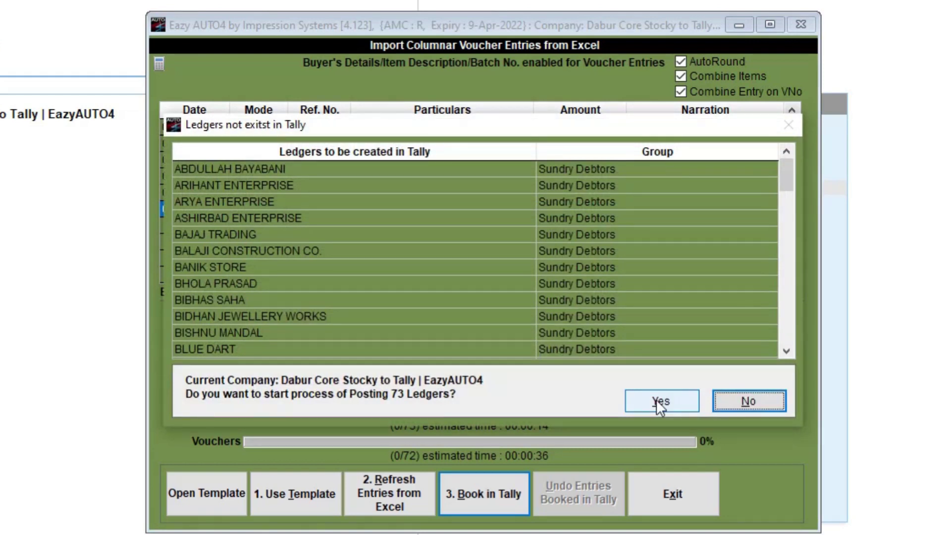
pyautogui.click(657, 400)
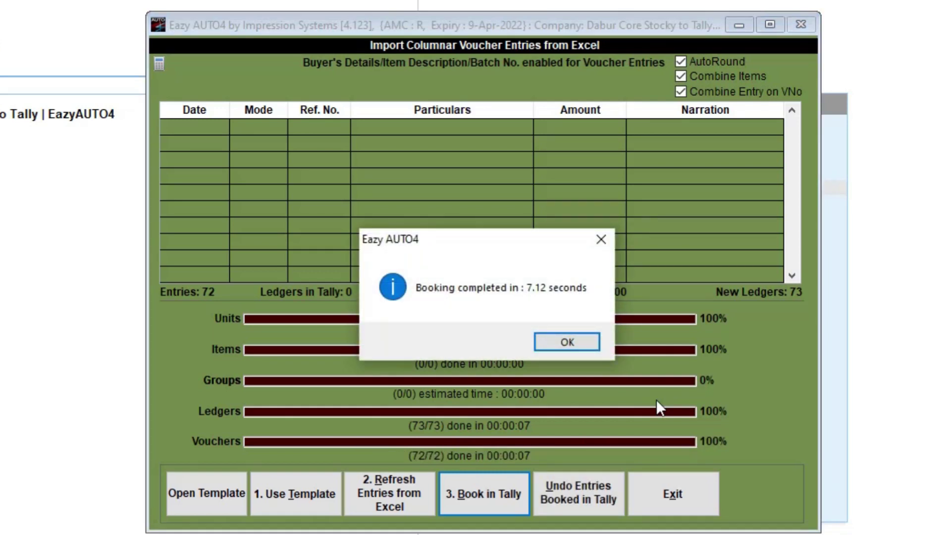
pyautogui.click(572, 341)
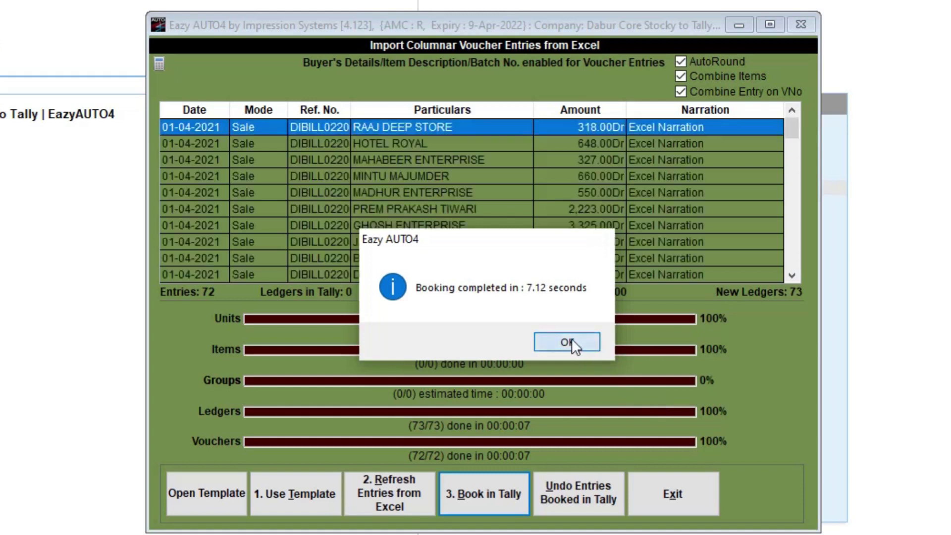
pyautogui.click(572, 338)
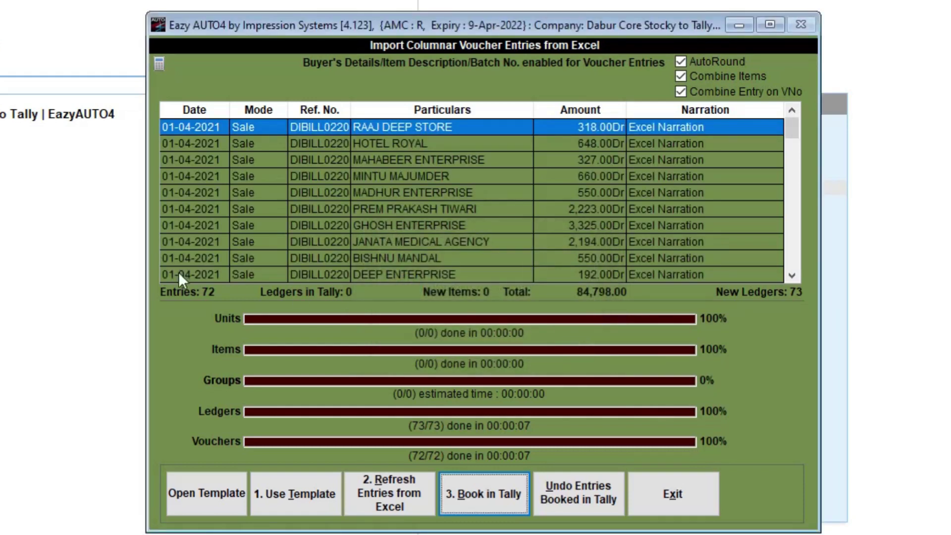
# Switch to TallyPrime and review the imported April vouchers in the Sales Register under Account Books.
pyautogui.click(59, 263)
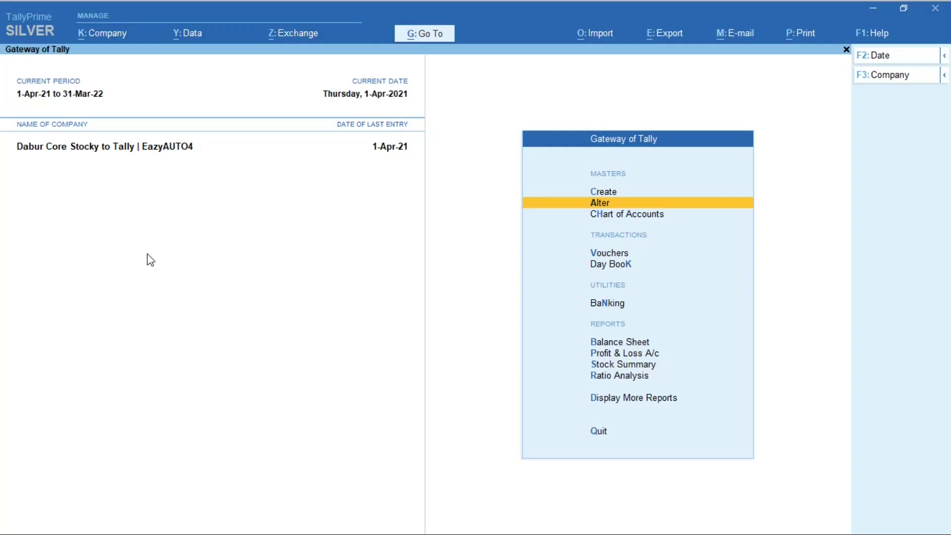
pyautogui.press('d')
pyautogui.press('a')
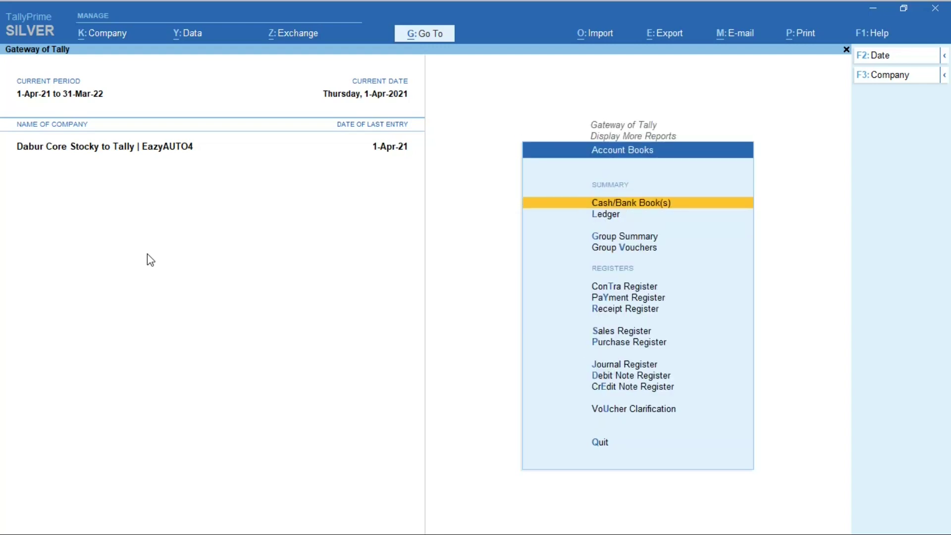
pyautogui.press('s')
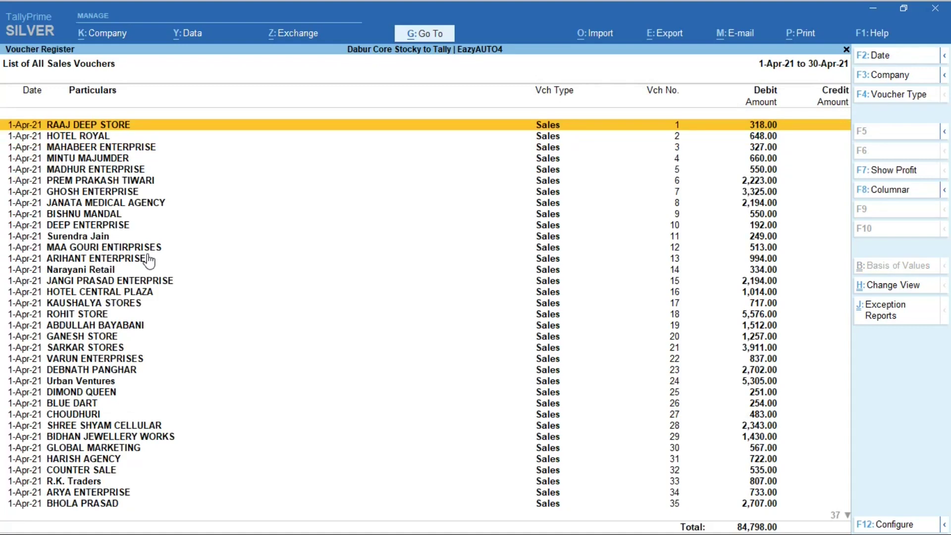
pyautogui.press('Down')
pyautogui.press('Down')
pyautogui.press('Down')
pyautogui.press('Down')
pyautogui.press('Down')
pyautogui.press('Down')
pyautogui.press('Down')
pyautogui.press('Down')
pyautogui.press('Down')
pyautogui.press('Down')
pyautogui.press('Down')
pyautogui.press('Down')
pyautogui.press('Down')
pyautogui.press('Down')
pyautogui.press('Down')
pyautogui.press('Down')
pyautogui.press('Down')
pyautogui.press('Down')
pyautogui.press('Down')
pyautogui.press('Down')
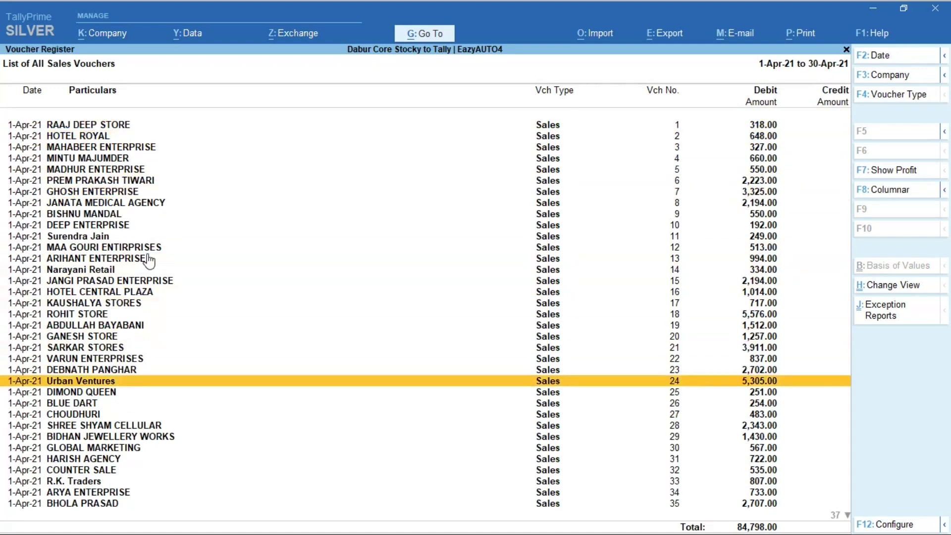
pyautogui.press('Down')
pyautogui.press('Down')
pyautogui.press('Down')
pyautogui.press('Down')
pyautogui.press('Down')
pyautogui.press('Down')
pyautogui.press('Down')
pyautogui.press('Down')
pyautogui.press('Down')
pyautogui.press('Down')
pyautogui.press('Down')
pyautogui.press('Down')
pyautogui.press('Down')
pyautogui.press('Down')
pyautogui.press('Down')
pyautogui.press('Up')
pyautogui.press('Up')
pyautogui.press('Up')
pyautogui.press('Up')
pyautogui.press('Up')
pyautogui.press('Up')
pyautogui.press('Up')
pyautogui.press('Up')
pyautogui.press('Up')
pyautogui.press('Up')
pyautogui.press('Up')
pyautogui.press('Up')
pyautogui.press('Up')
pyautogui.press('Up')
pyautogui.press('Up')
pyautogui.press('Up')
pyautogui.press('Up')
pyautogui.press('Up')
pyautogui.press('Up')
pyautogui.press('Up')
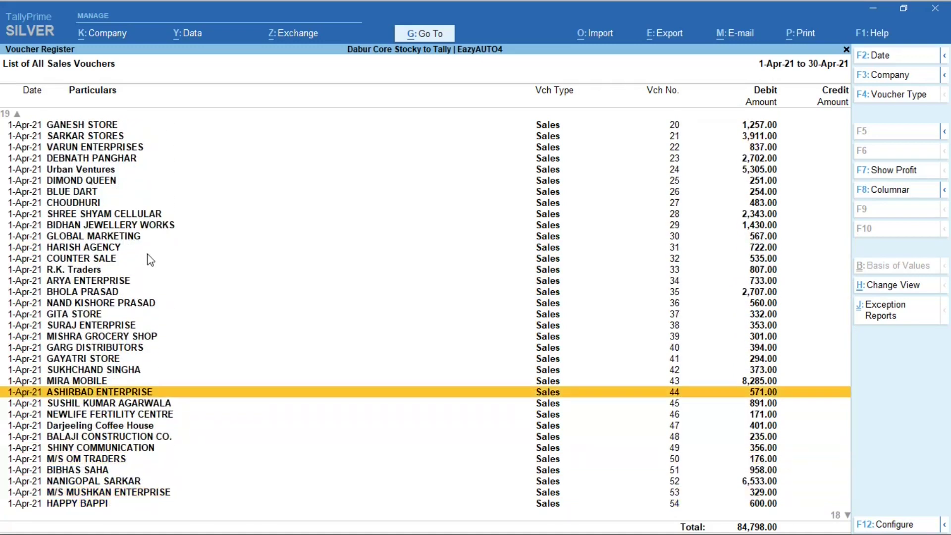
pyautogui.press('Up')
pyautogui.press('Up')
pyautogui.press('Up')
pyautogui.press('Up')
pyautogui.press('Up')
pyautogui.press('Up')
pyautogui.press('Up')
pyautogui.press('Up')
pyautogui.press('Up')
pyautogui.press('Up')
pyautogui.press('Up')
pyautogui.press('Up')
pyautogui.press('Up')
pyautogui.press('Up')
pyautogui.press('Up')
pyautogui.press('Up')
pyautogui.press('Up')
pyautogui.press('Up')
pyautogui.press('Up')
pyautogui.press('Up')
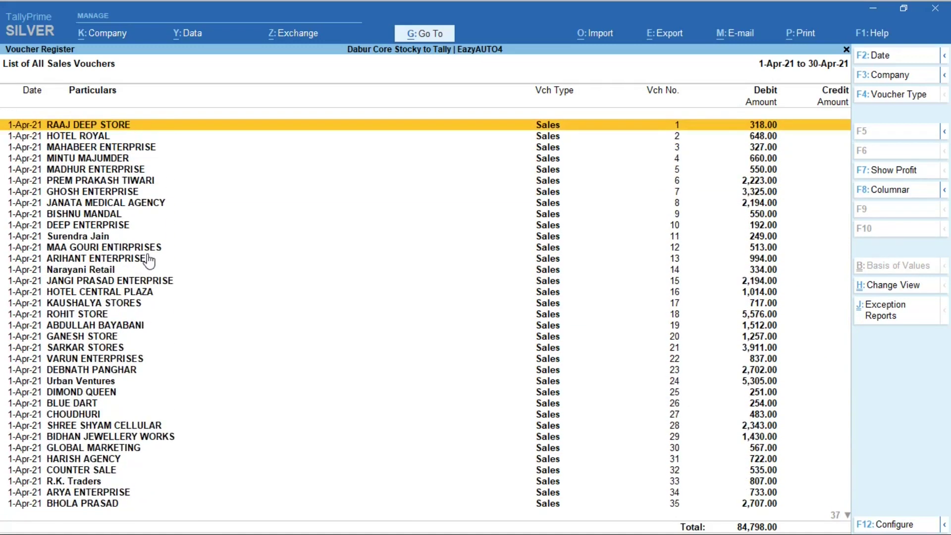
# Inspect the ledger, GST and rounding lines of sales vouchers 1 and 2, and return to the Gateway of Tally.
pyautogui.press('Return')
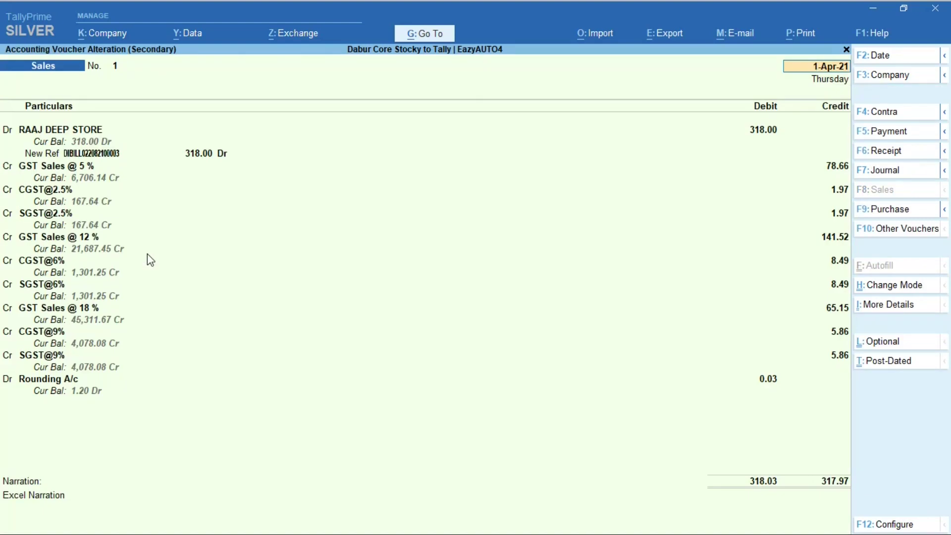
pyautogui.press('pagedown')
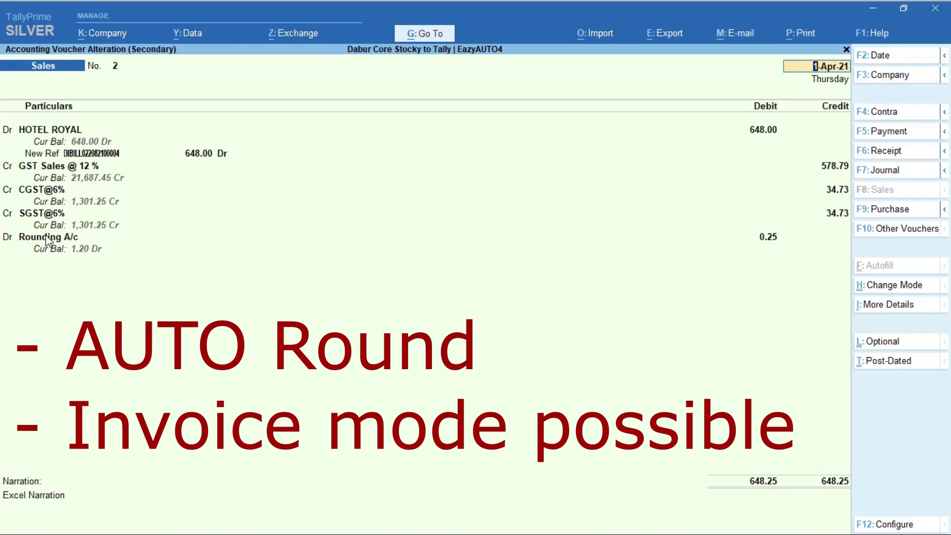
pyautogui.press('BackSpace')
pyautogui.press('Escape')
pyautogui.press('Escape')
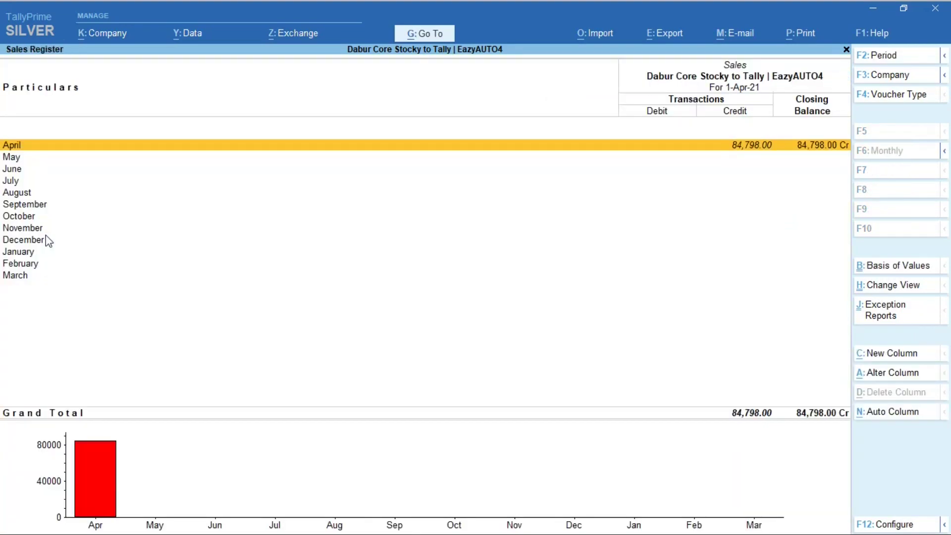
pyautogui.press('Escape')
pyautogui.press('Escape')
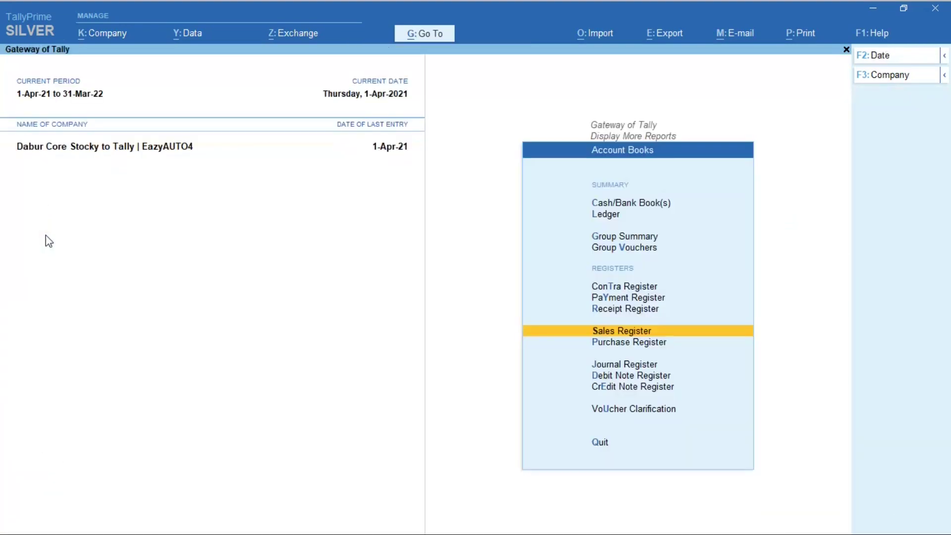
pyautogui.press('Escape')
pyautogui.press('Escape')
pyautogui.press('Escape')
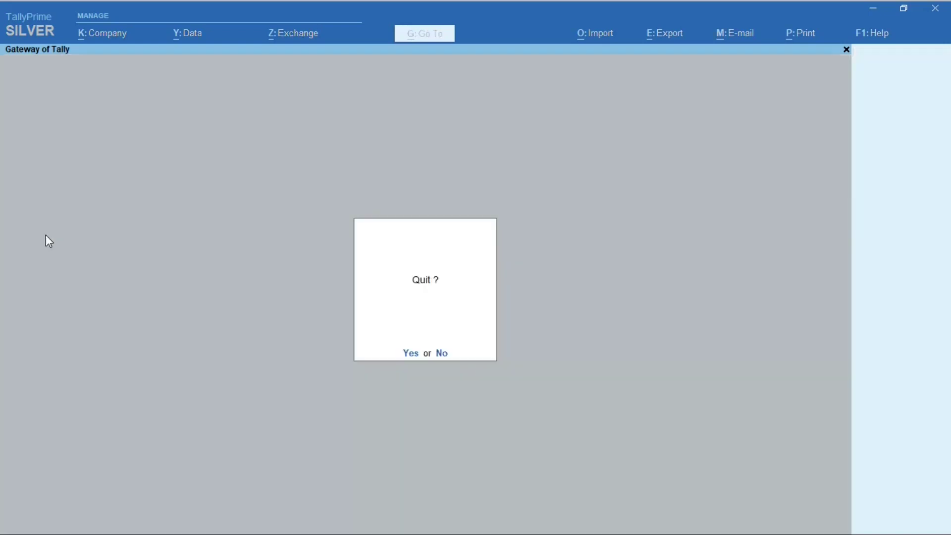
# Open the GSTR-1 report and go to the B2C(Small) Invoices - 7 line.
pyautogui.press('d')
pyautogui.press('g')
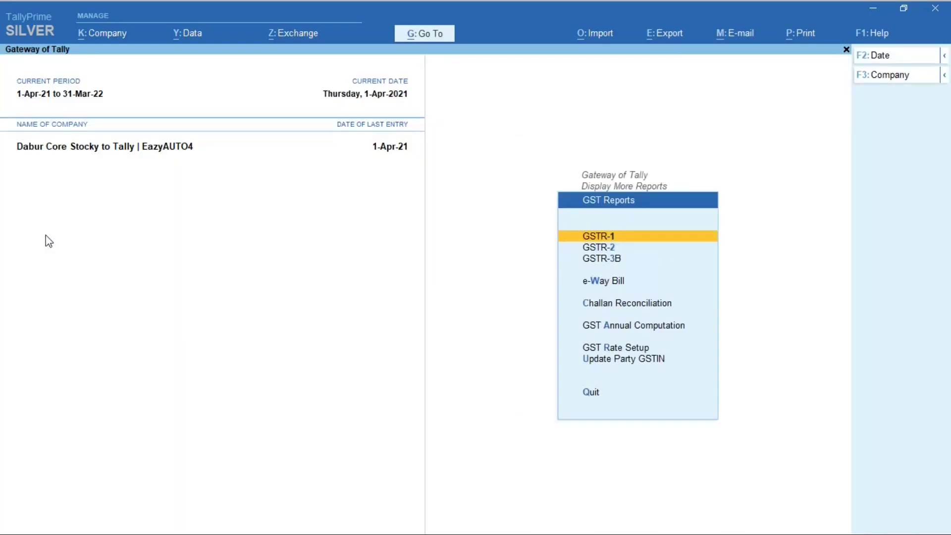
pyautogui.press('Return')
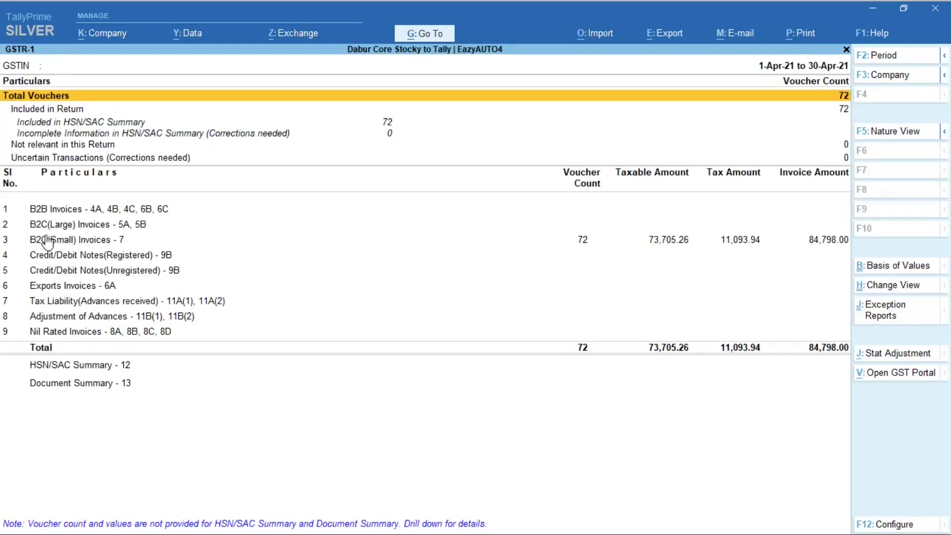
pyautogui.press('Down')
pyautogui.press('Down')
pyautogui.press('Down')
pyautogui.press('Down')
pyautogui.press('Down')
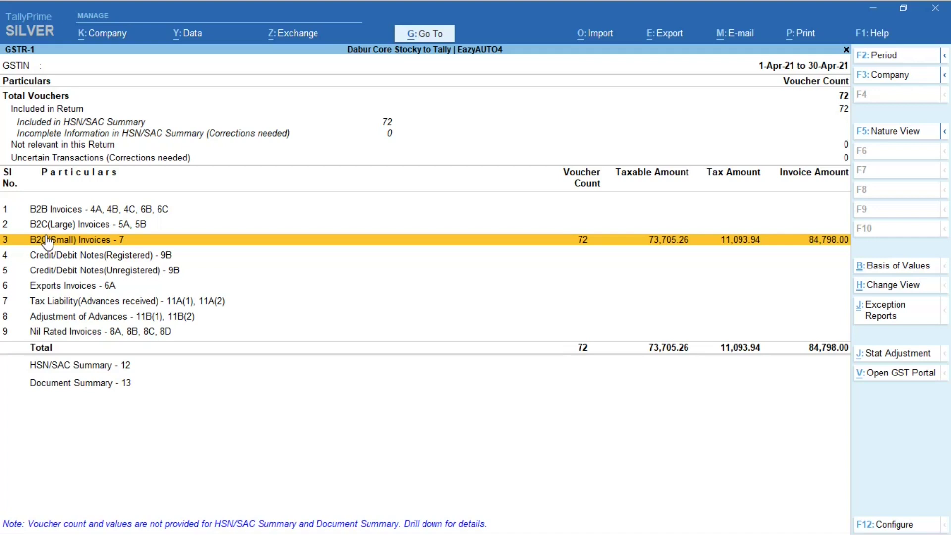
# Review the B2C(Small) invoices by tax rate and open the vouchers taxed at 5 %.
pyautogui.press('Return')
pyautogui.press('Down')
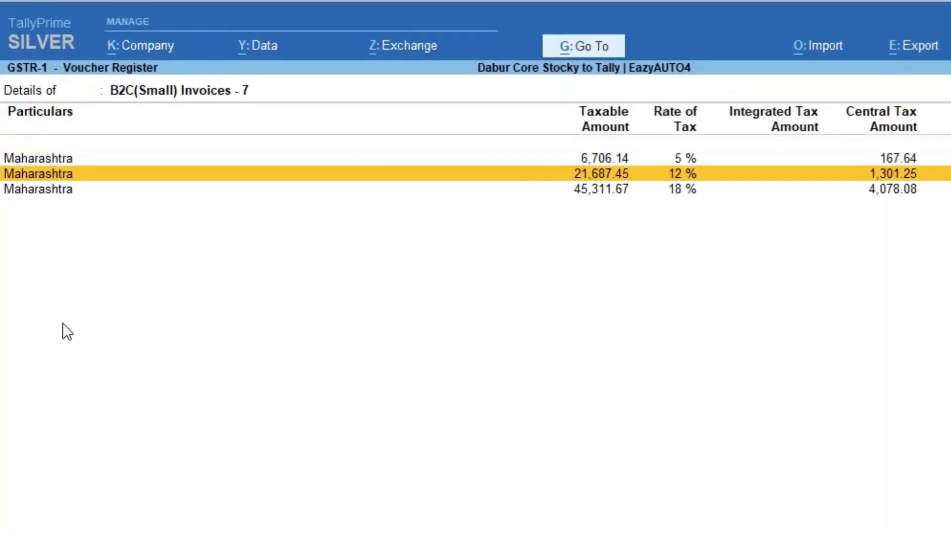
pyautogui.press('Up')
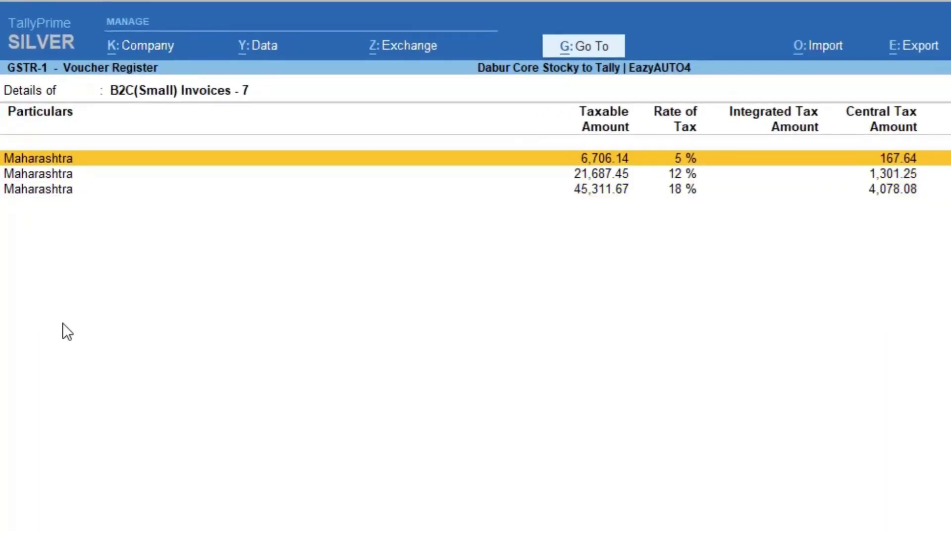
pyautogui.press('Down')
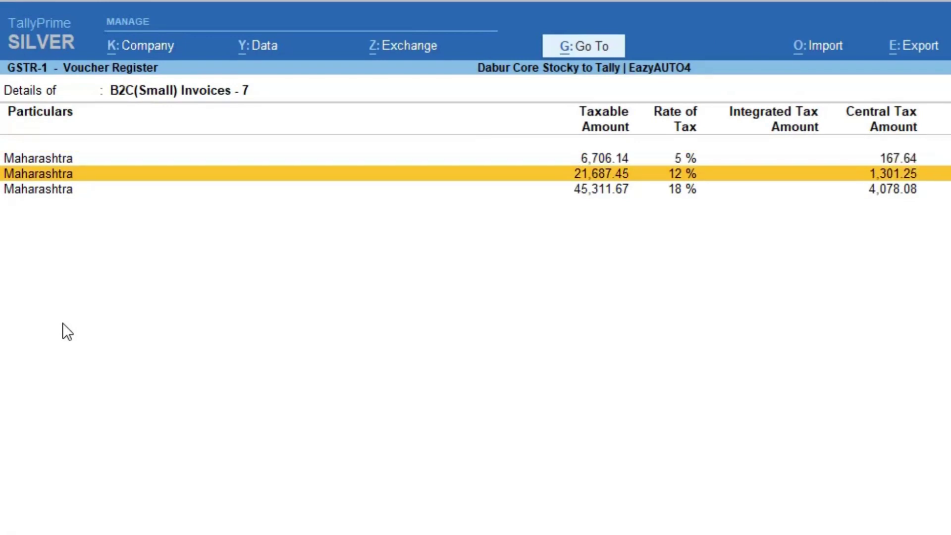
pyautogui.press('Down')
pyautogui.press('Up')
pyautogui.press('Up')
pyautogui.press('Return')
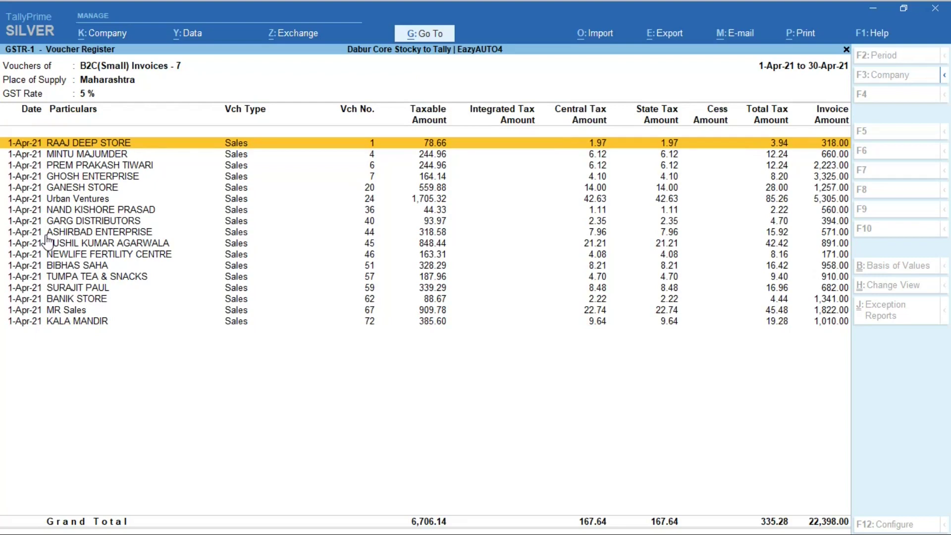
# Check the B2C(Small) vouchers taxed at 12 % and 18 %, and return to the rate-wise summary.
pyautogui.press('Escape')
pyautogui.press('Down')
pyautogui.press('Return')
pyautogui.press('Escape')
pyautogui.press('Down')
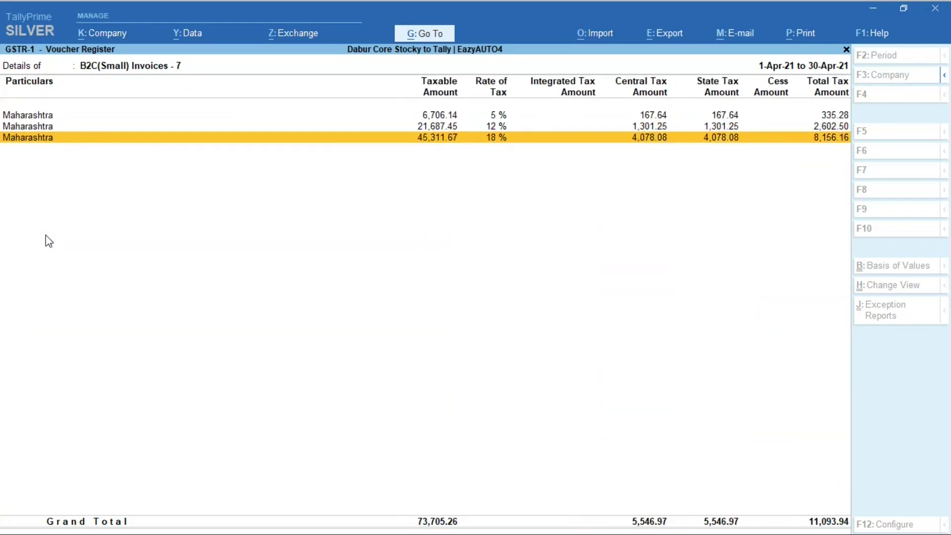
pyautogui.press('Return')
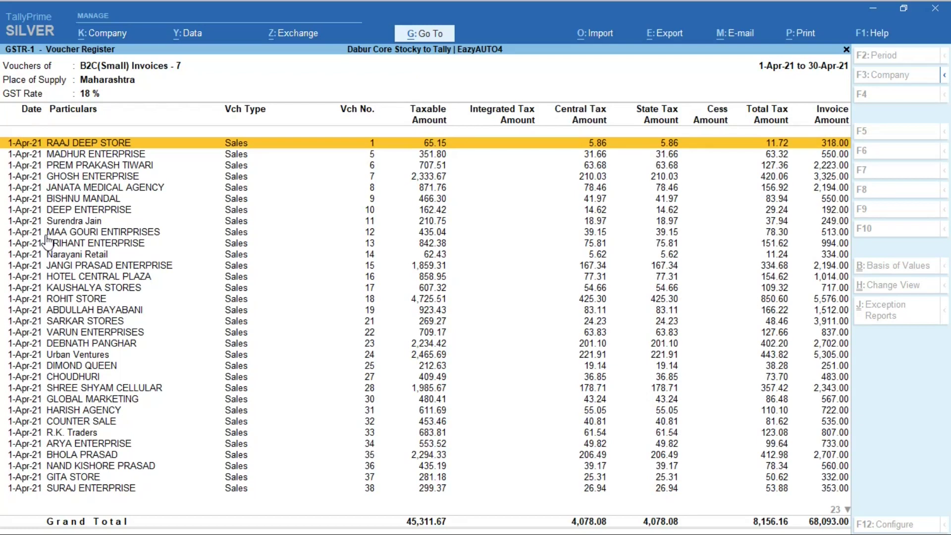
pyautogui.press('Escape')
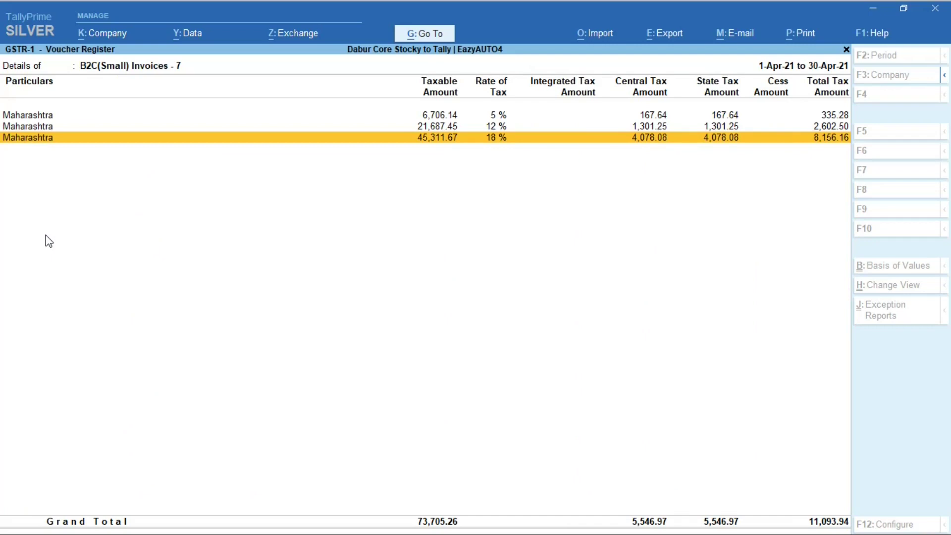